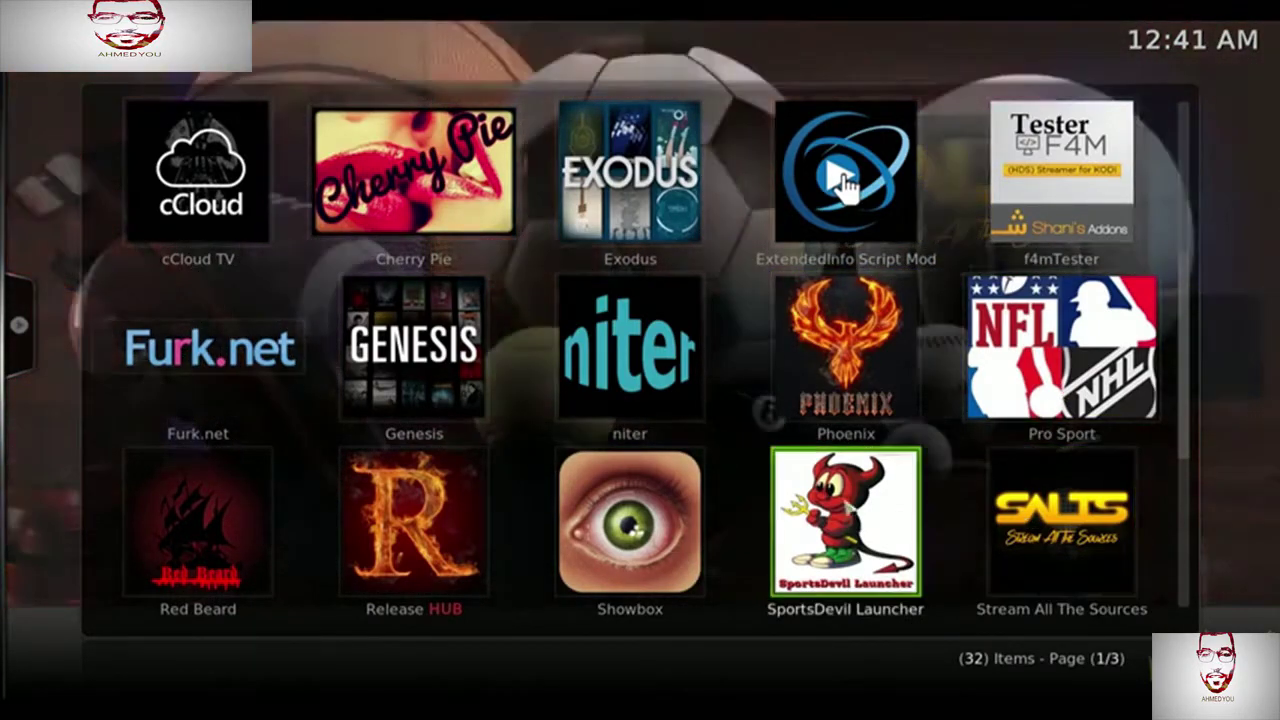
# Step: Scroll through the grid of 32 installed video add-ons
pyautogui.scroll(-1, 846, 510)
pyautogui.scroll(-1, 714, 486)
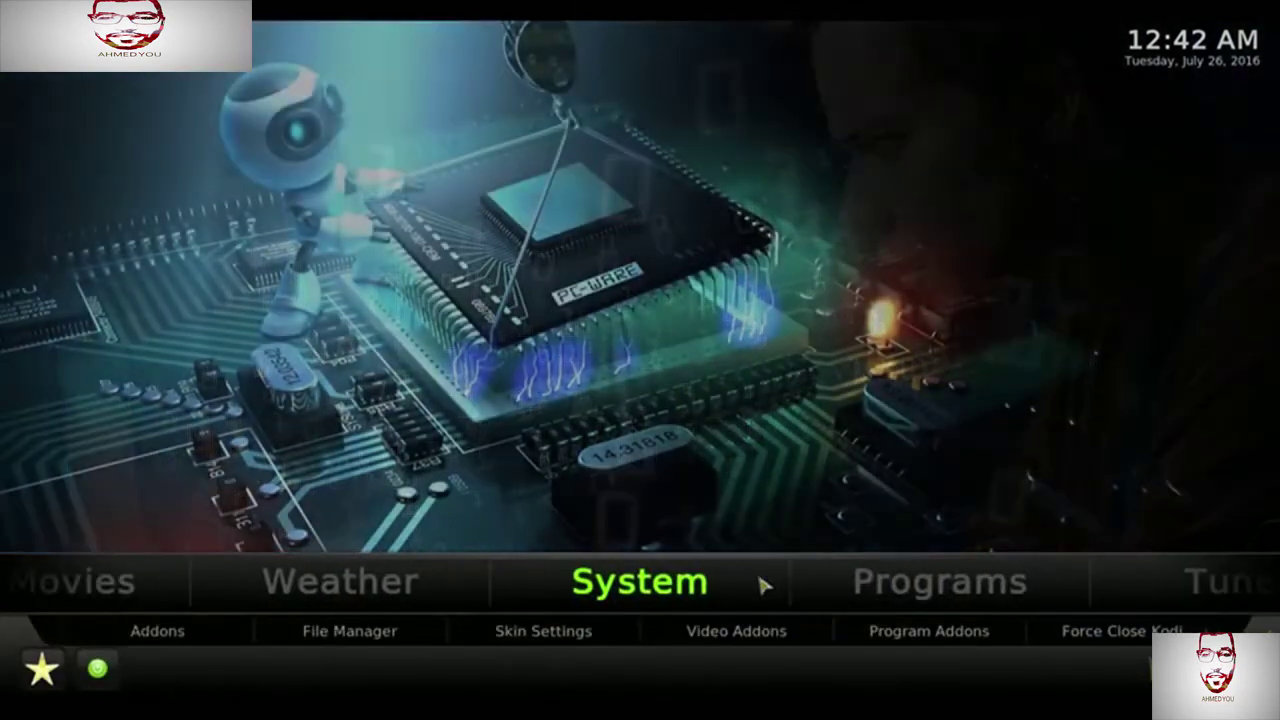
pyautogui.click(410, 638)
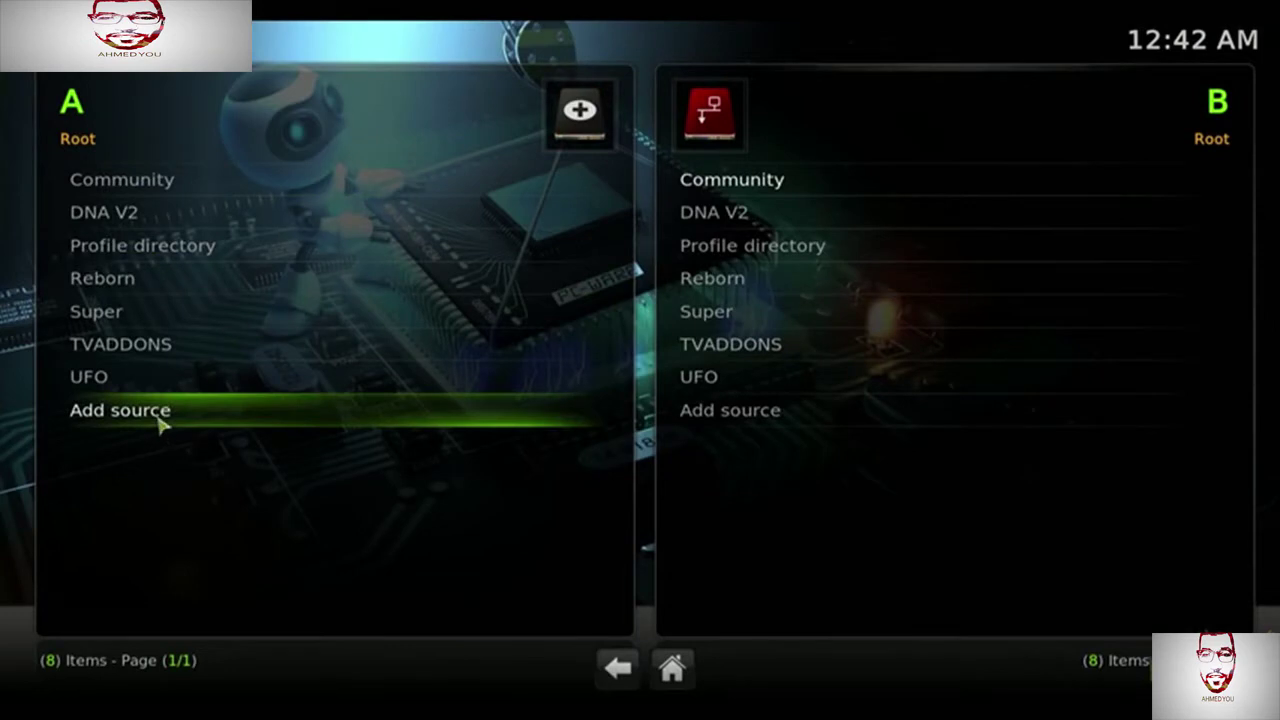
pyautogui.click(137, 345)
pyautogui.click(288, 354)
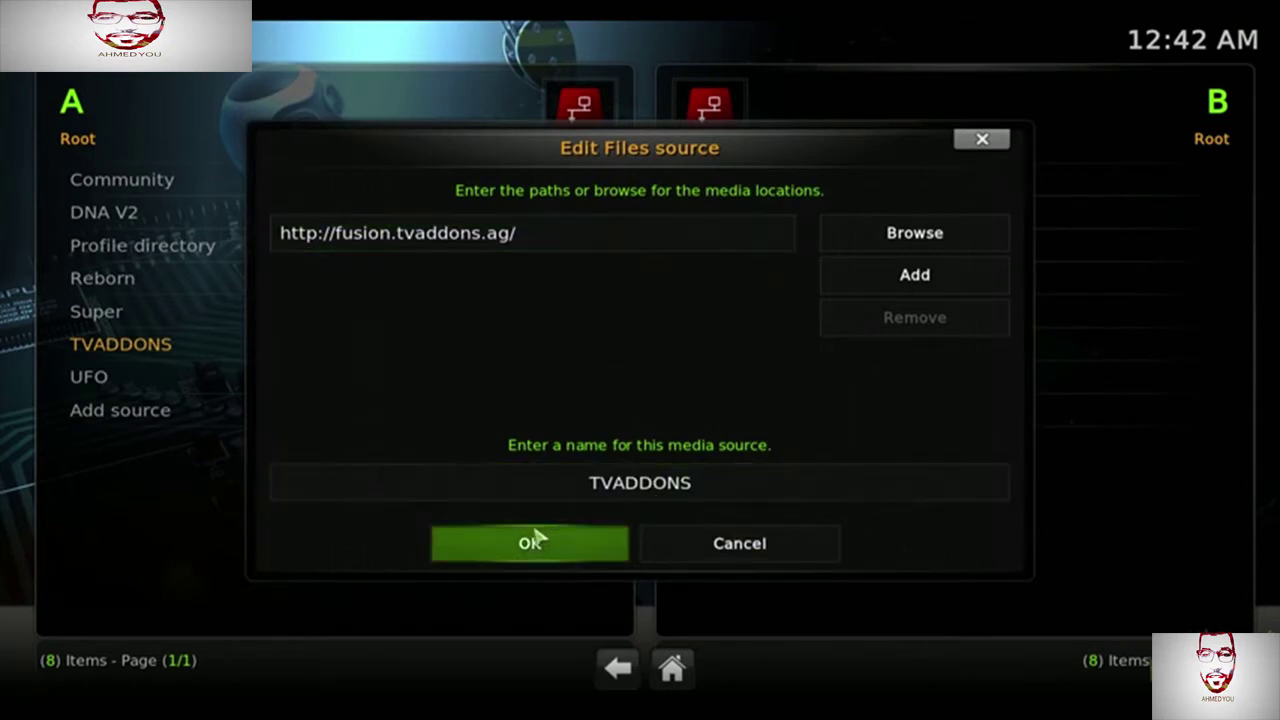
pyautogui.click(785, 563)
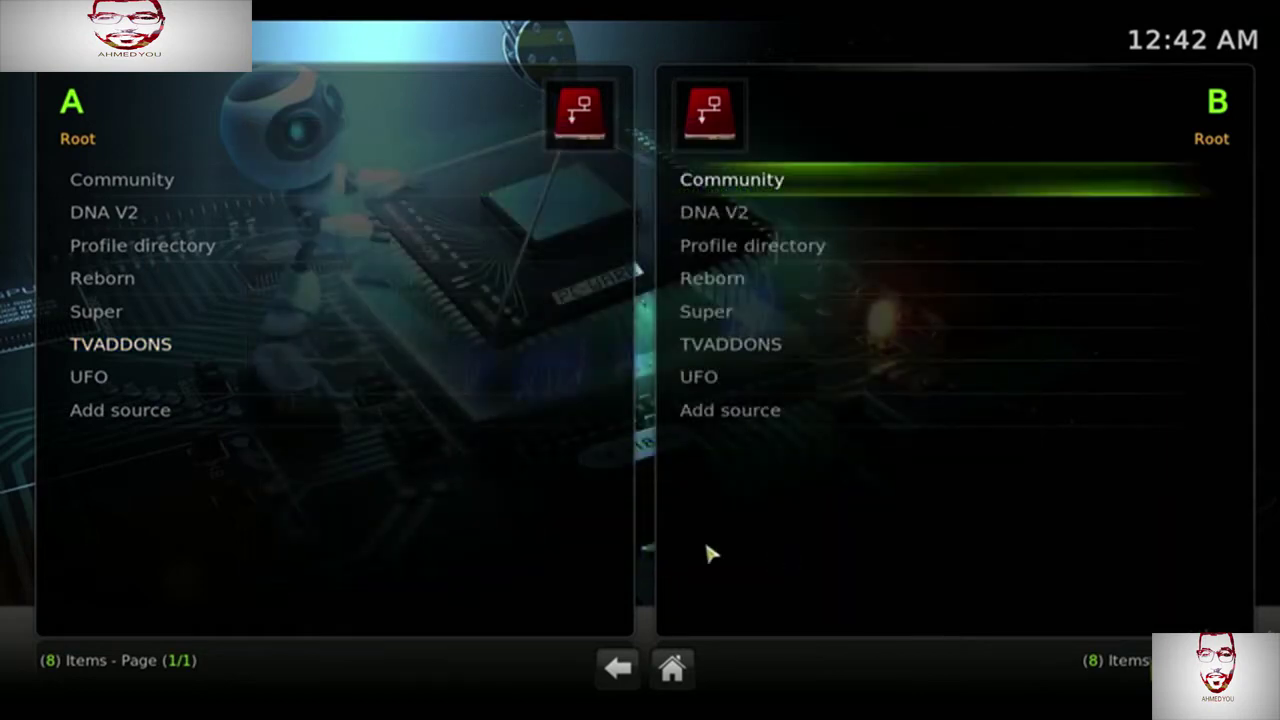
pyautogui.click(617, 666)
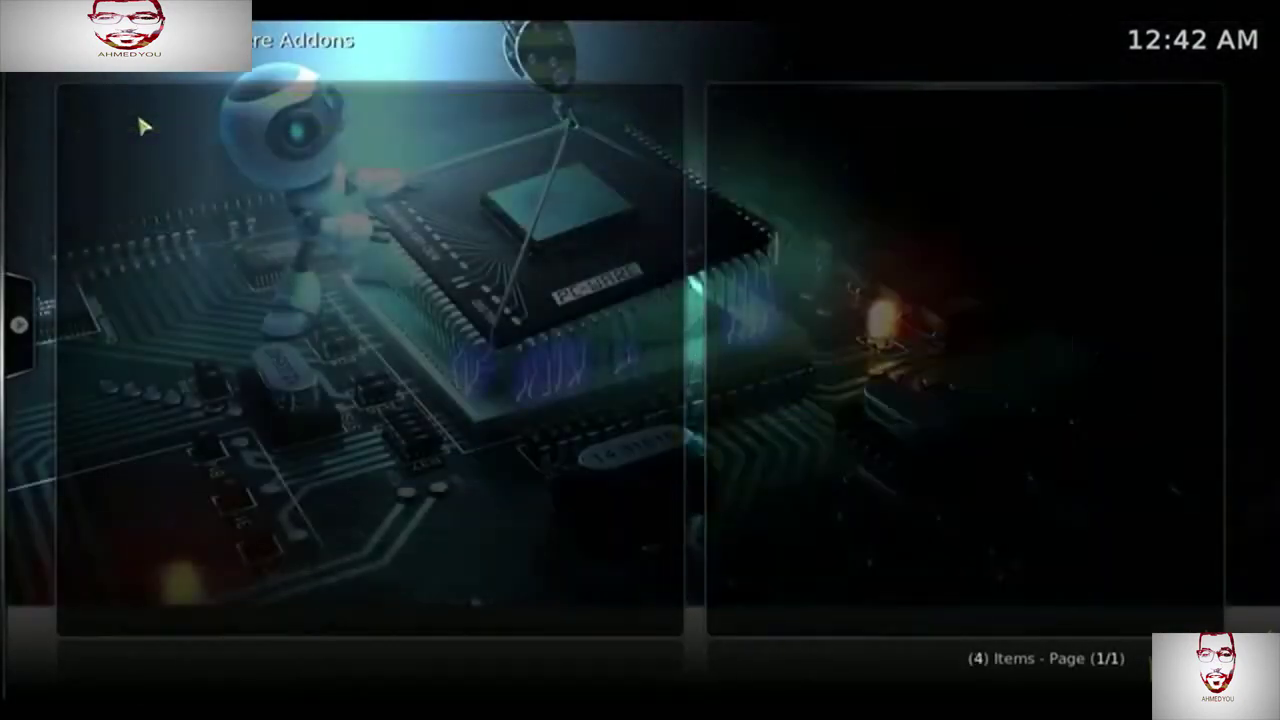
pyautogui.click(140, 148)
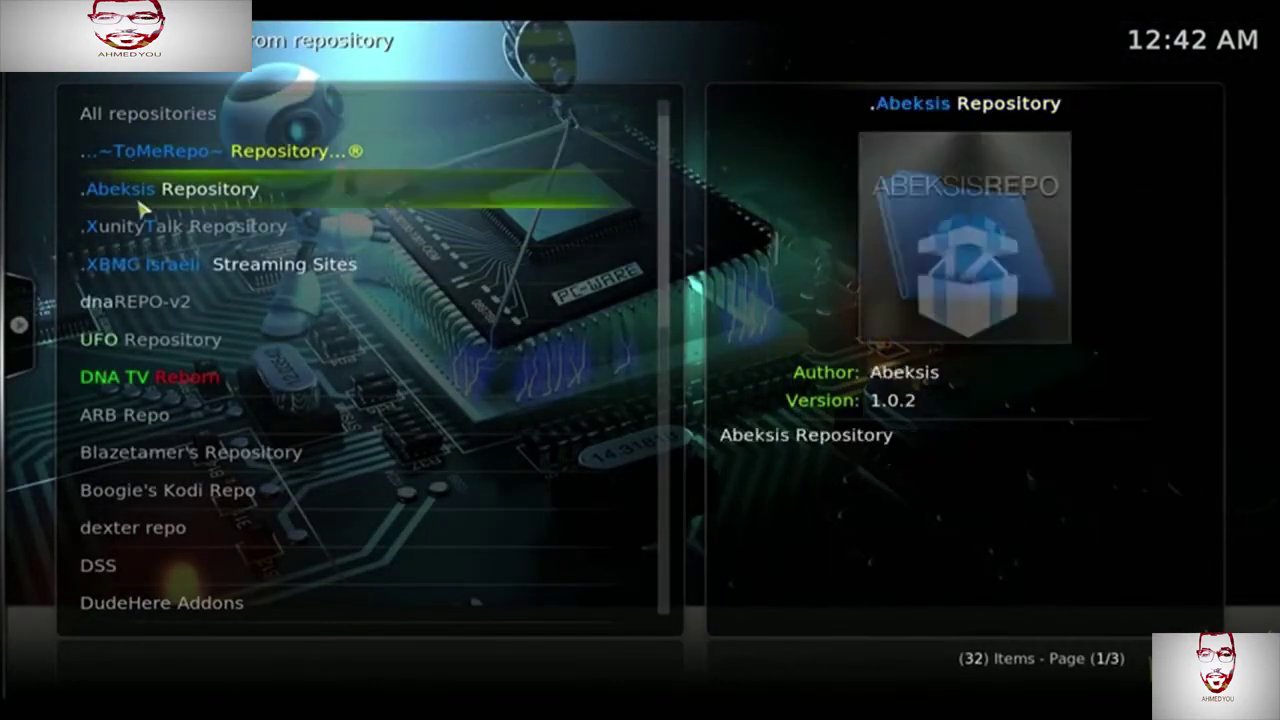
pyautogui.scroll(2, 143, 118)
pyautogui.click(141, 110)
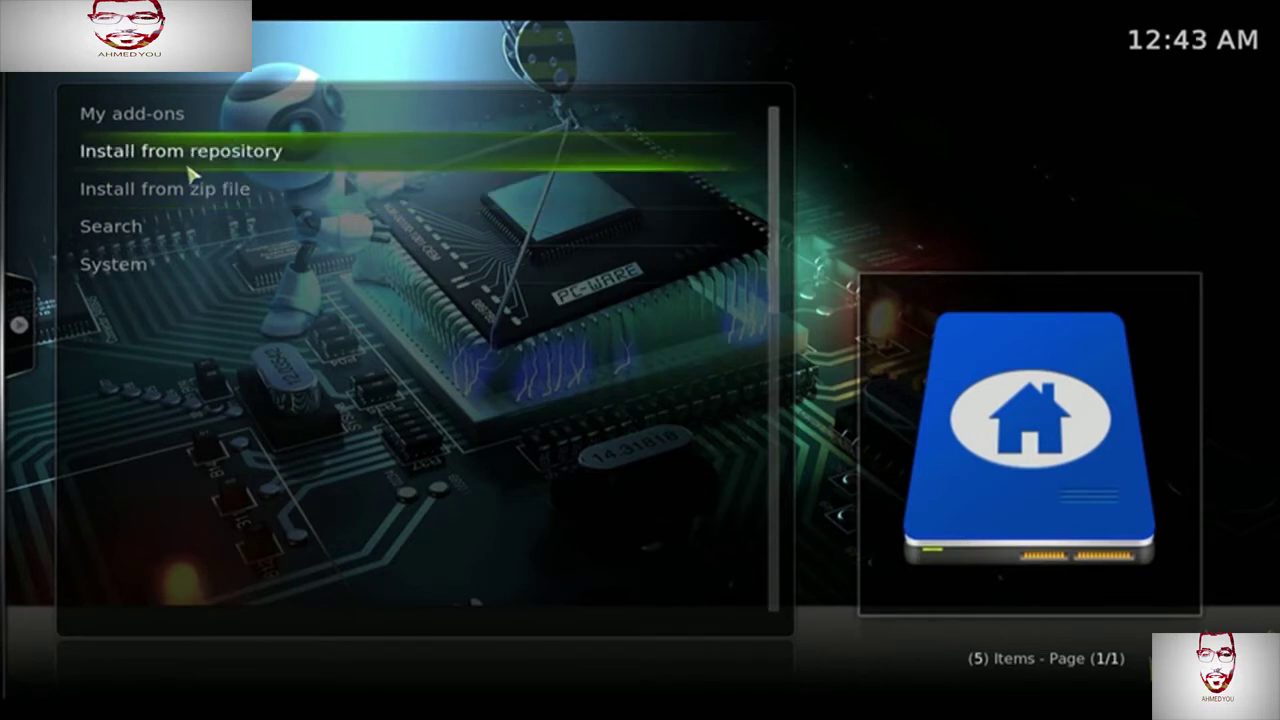
pyautogui.click(122, 160)
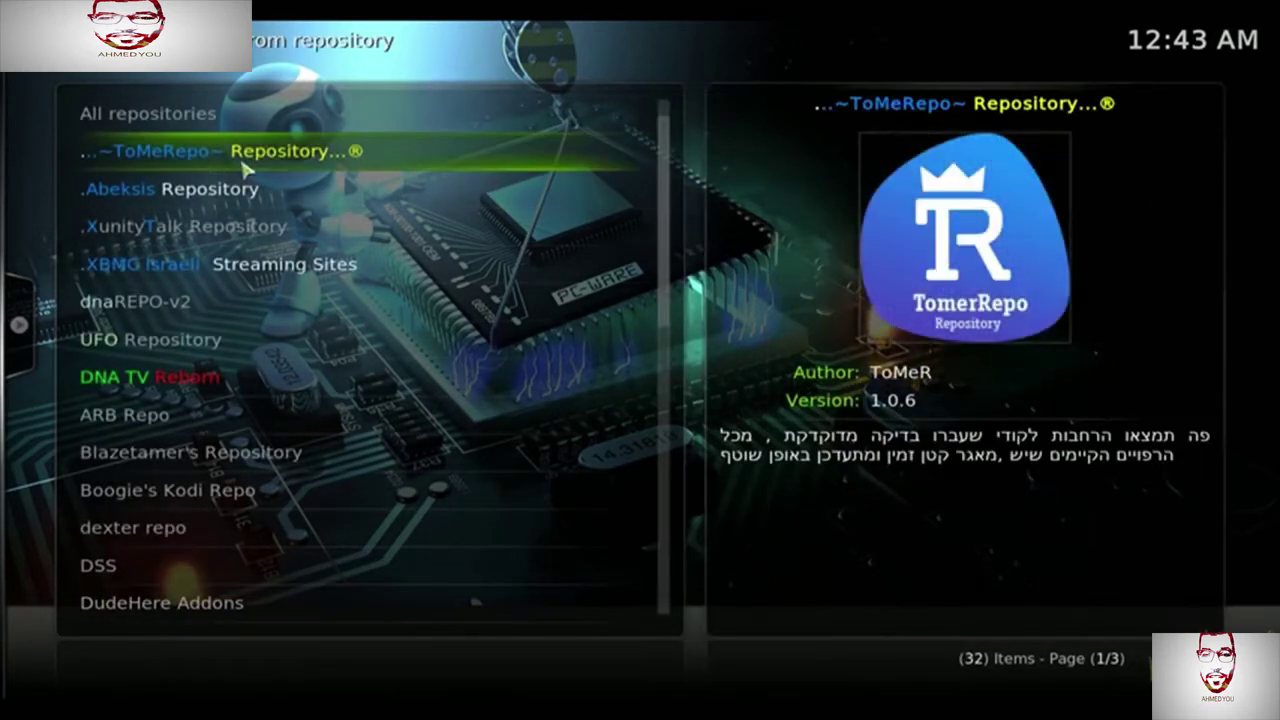
pyautogui.scroll(-5, 194, 517)
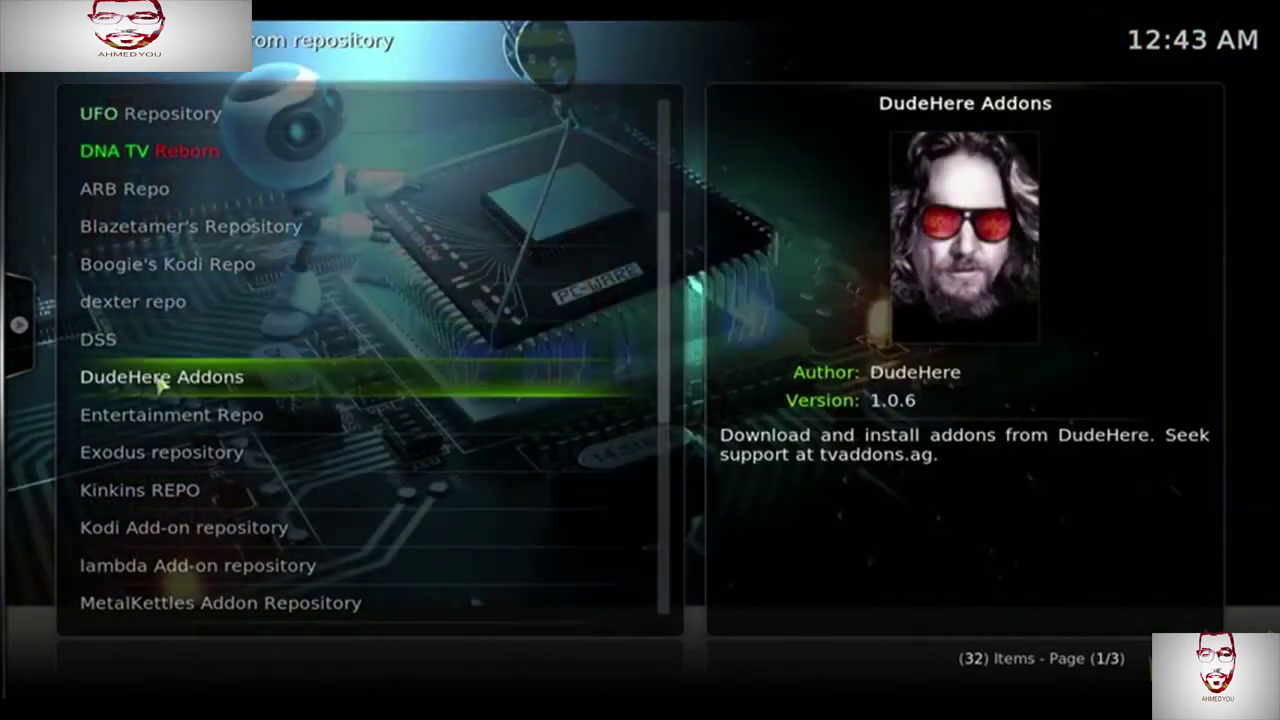
pyautogui.click(165, 377)
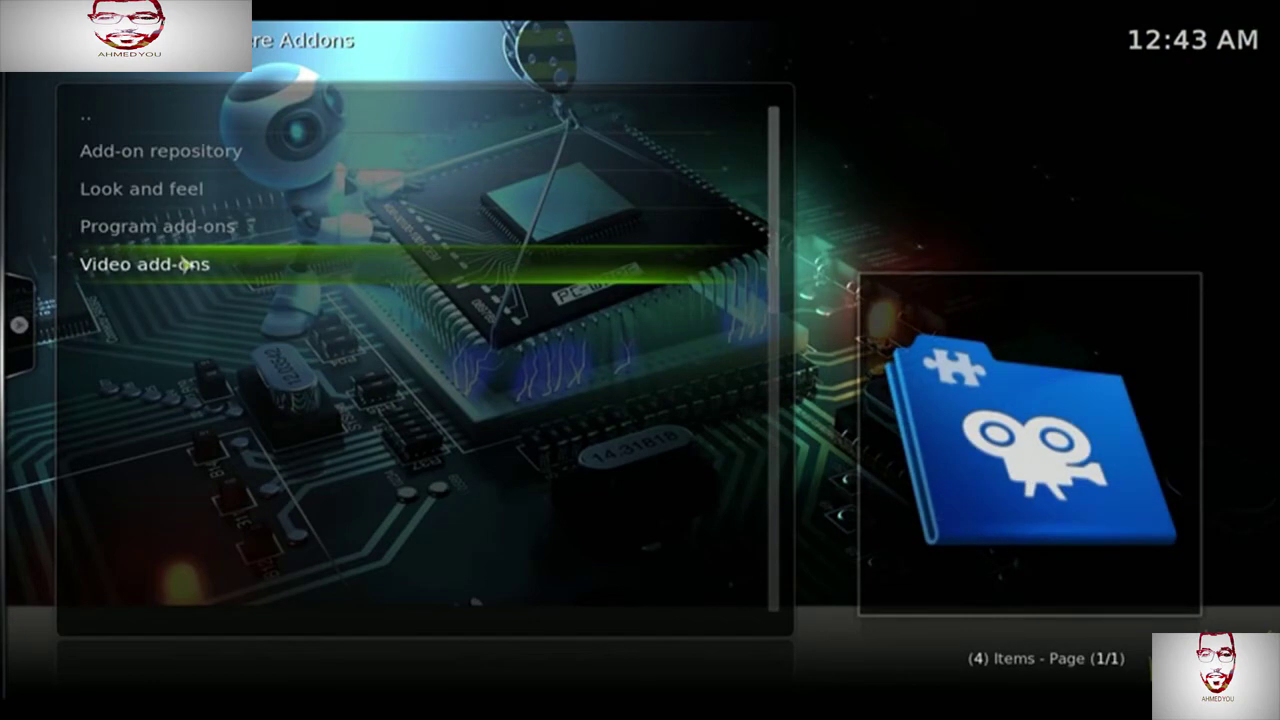
pyautogui.click(181, 270)
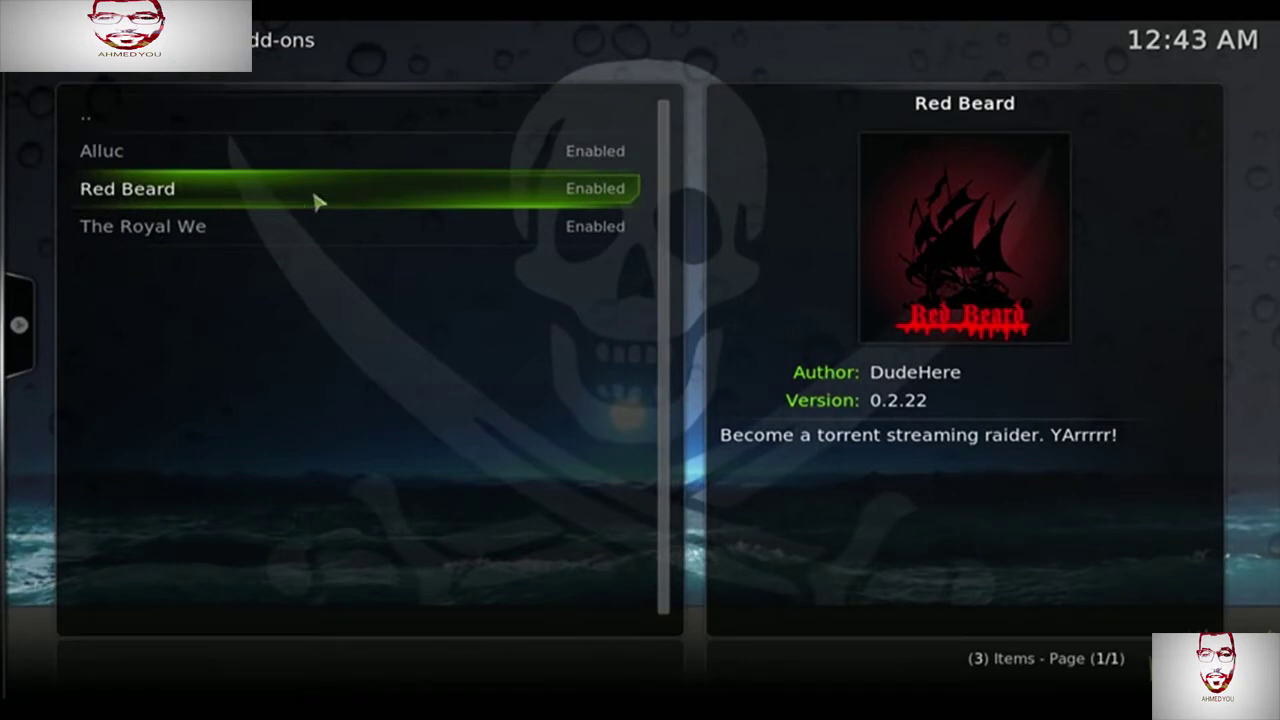
pyautogui.press('Down')
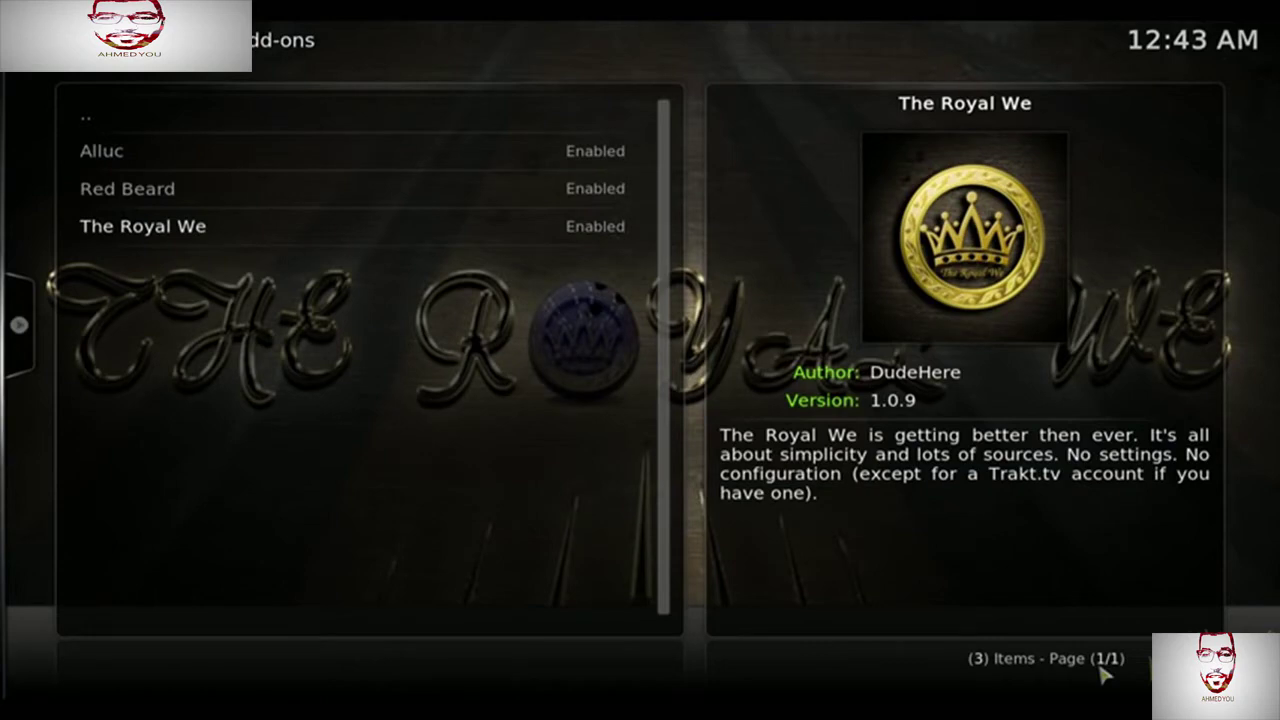
pyautogui.press('Escape')
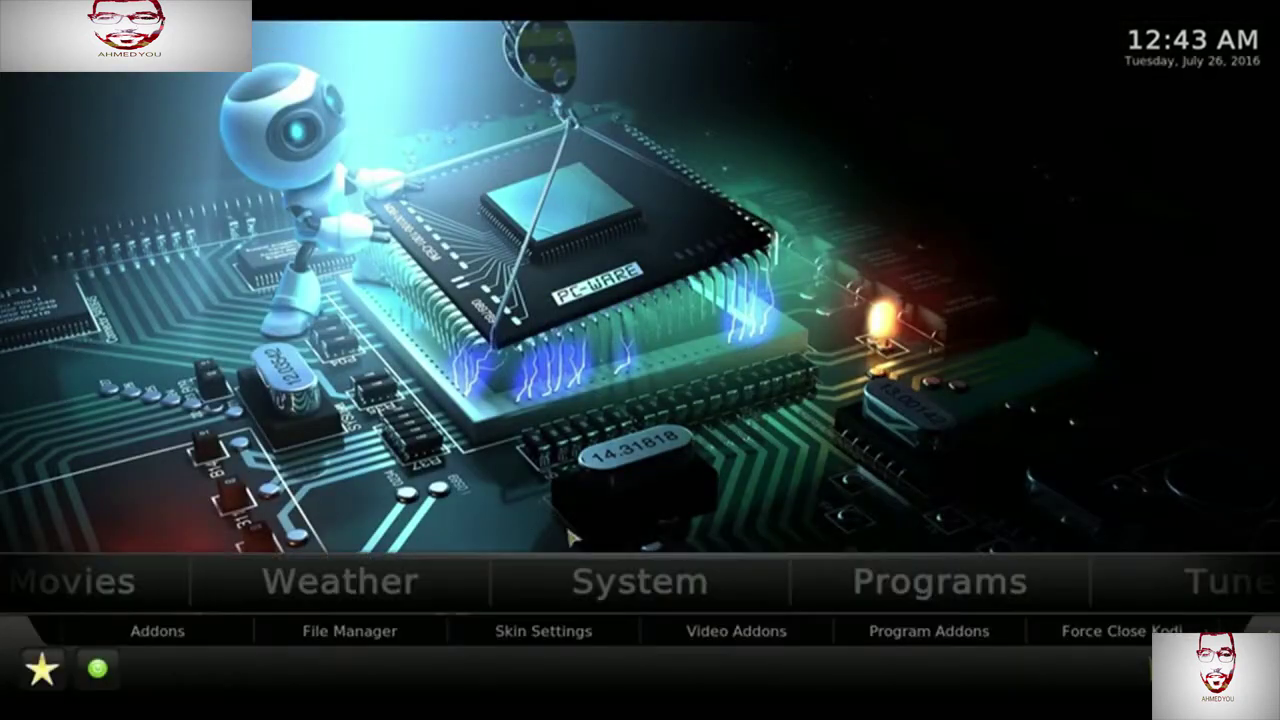
# Step: Launch Red Beard from Video Addons and continue past its welcome page to the Disclosures page
pyautogui.click(743, 630)
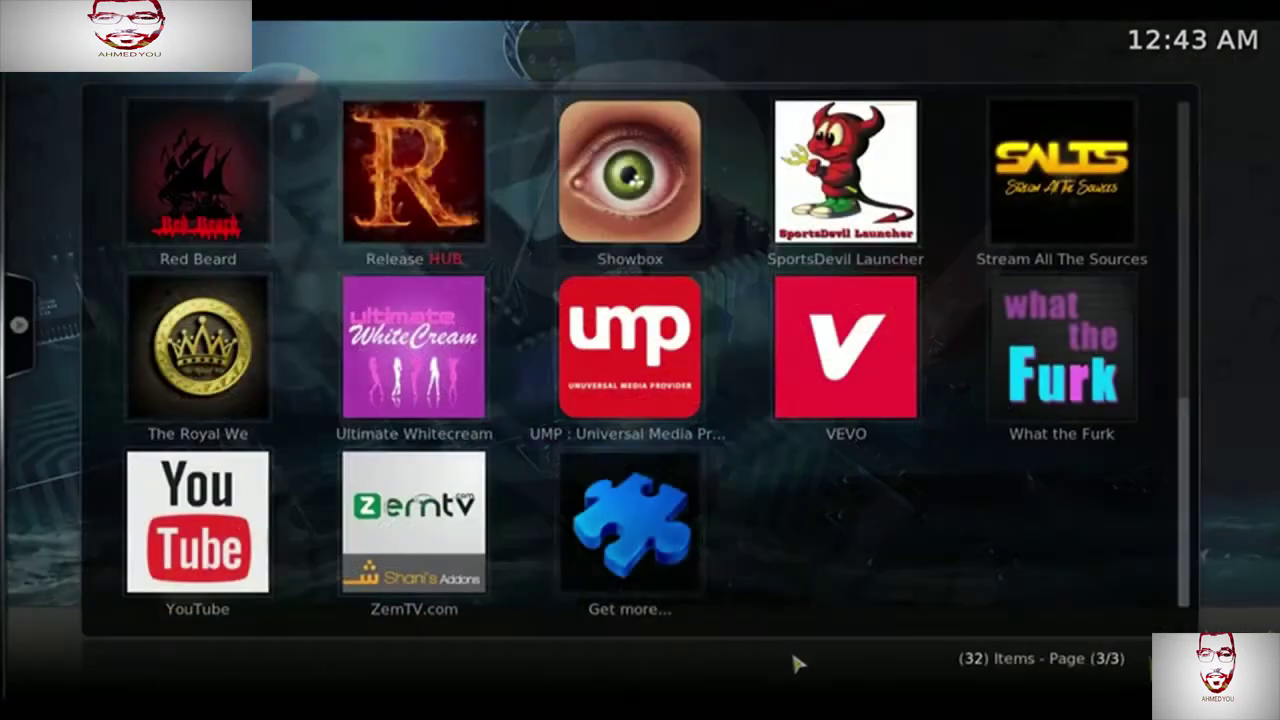
pyautogui.click(245, 228)
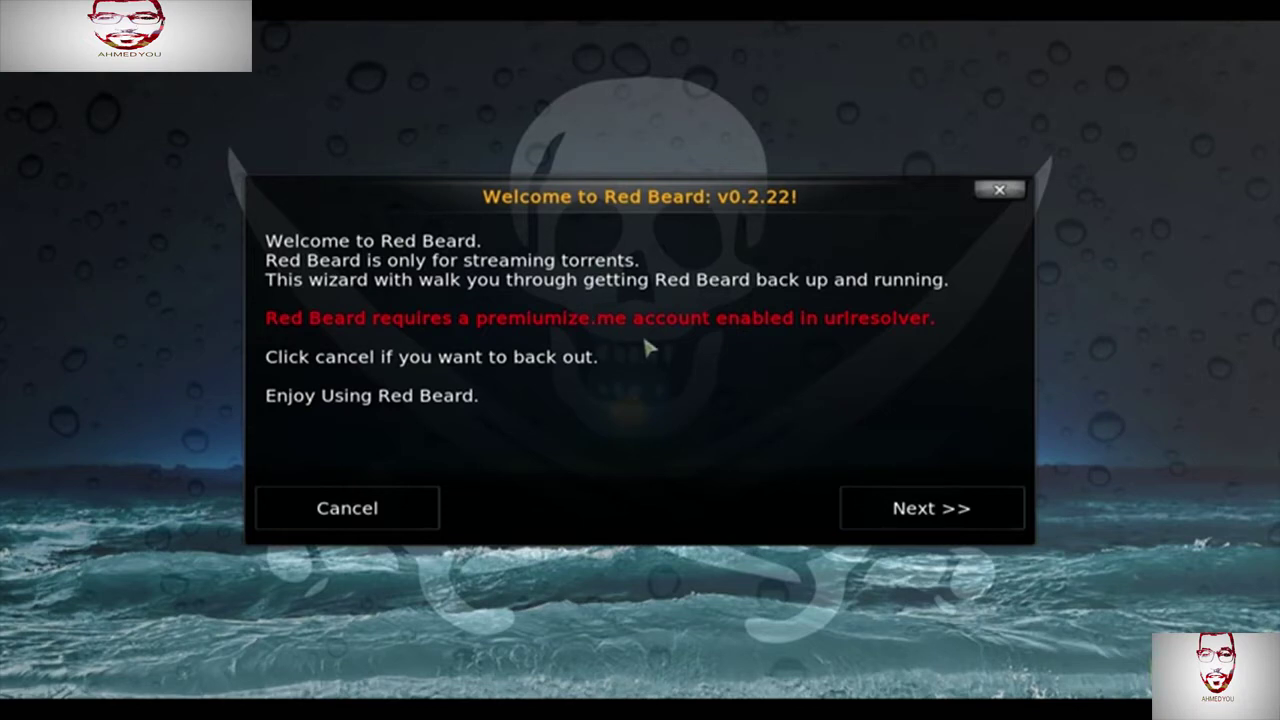
pyautogui.click(922, 510)
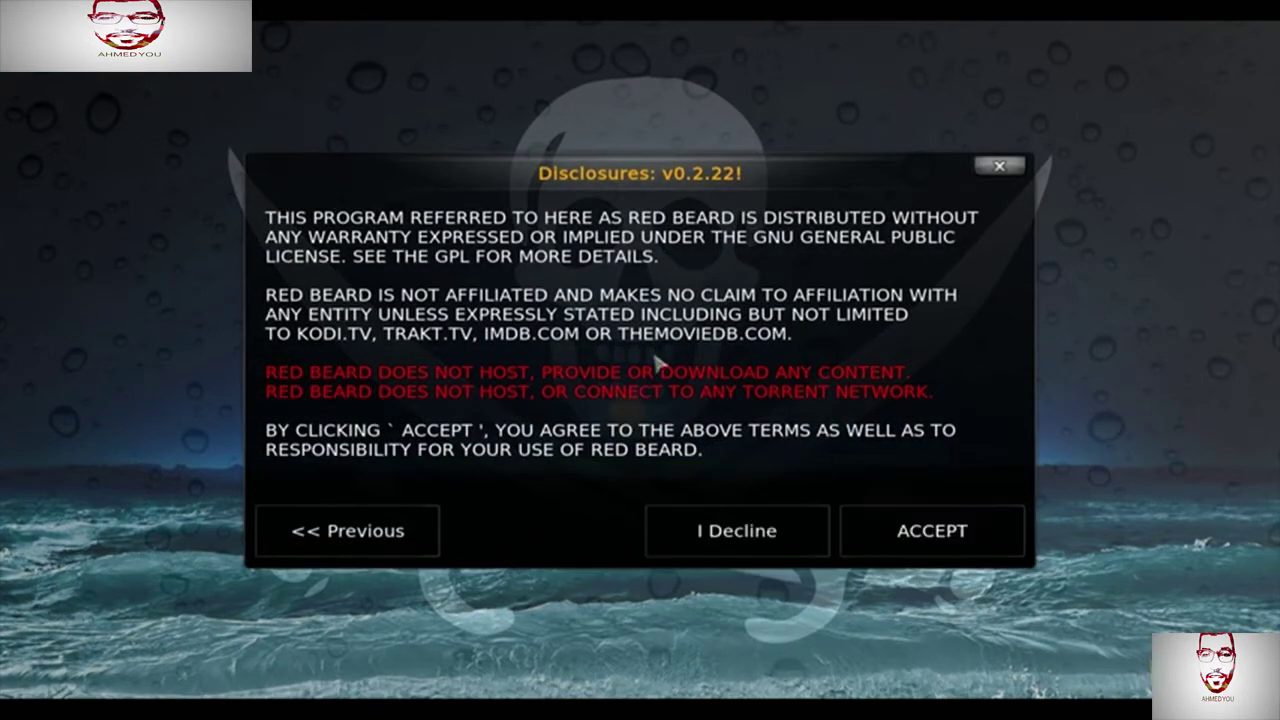
# Step: Accept Red Beard's disclosures, keep Basic Mode, and continue past the premiumize.me account page
pyautogui.click(960, 535)
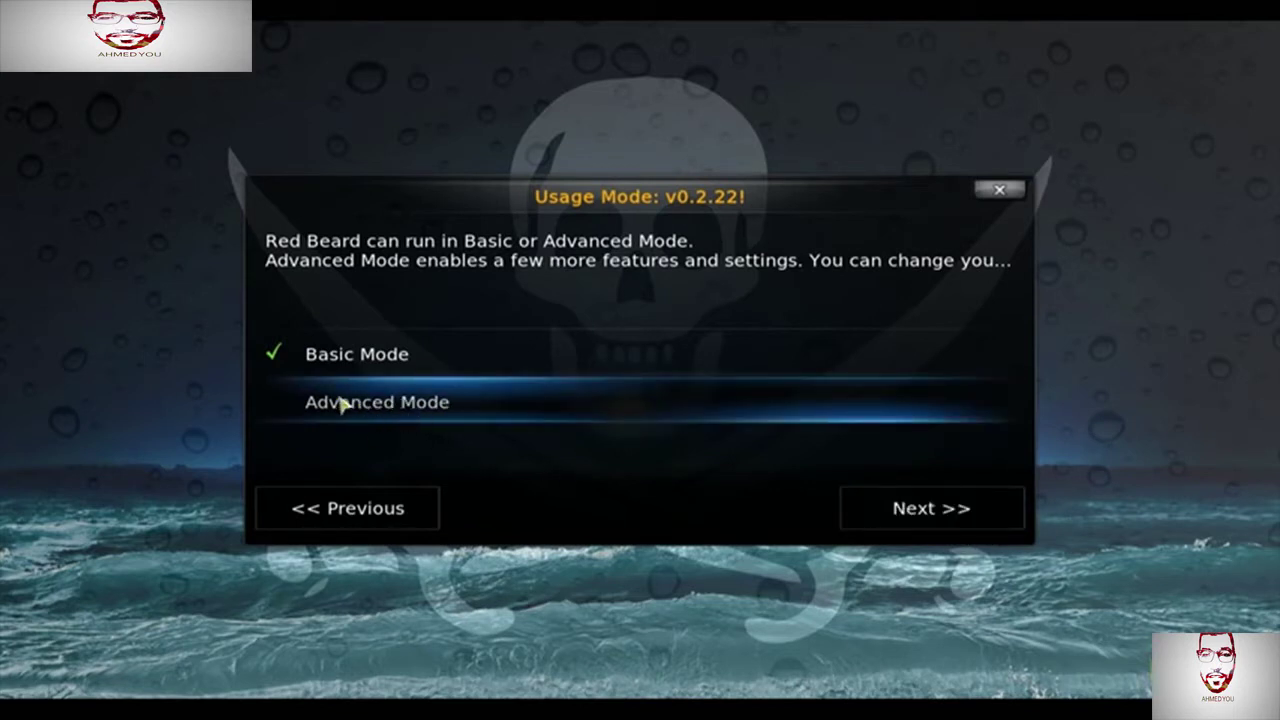
pyautogui.click(914, 522)
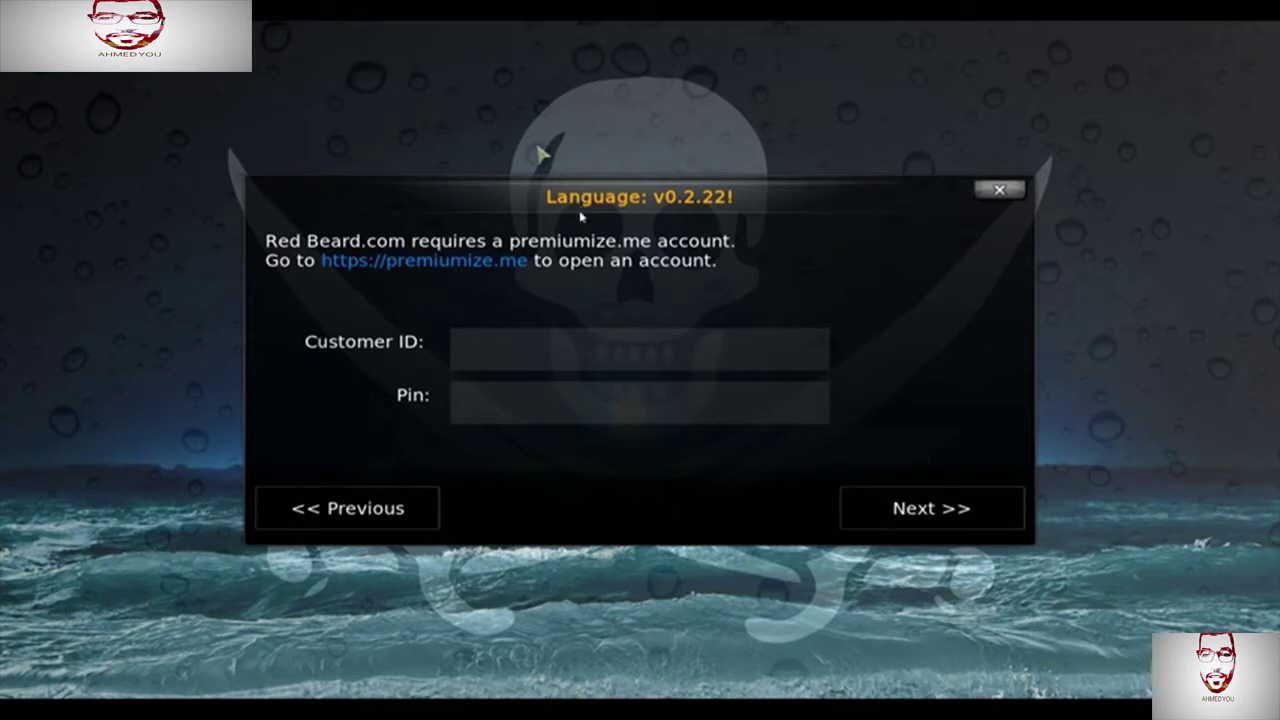
pyautogui.press('Return')
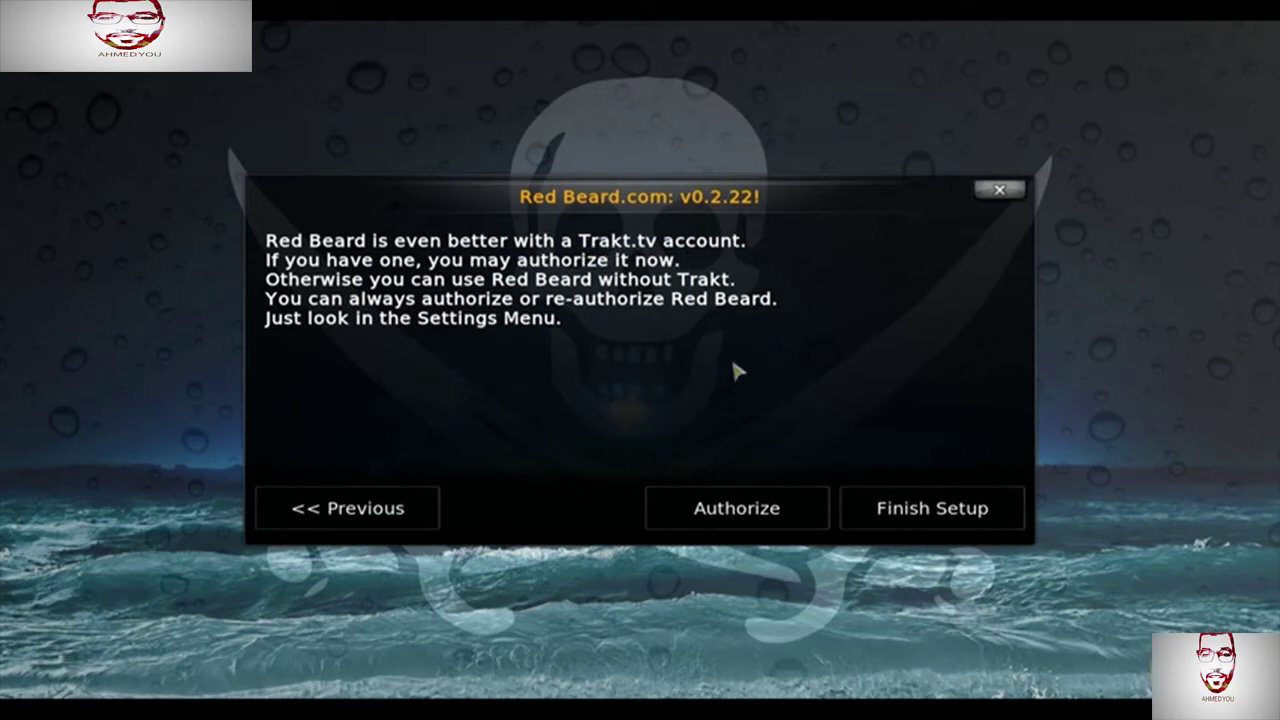
# Step: Choose Finish Setup on the Trakt page without authorizing Trakt
pyautogui.click(970, 512)
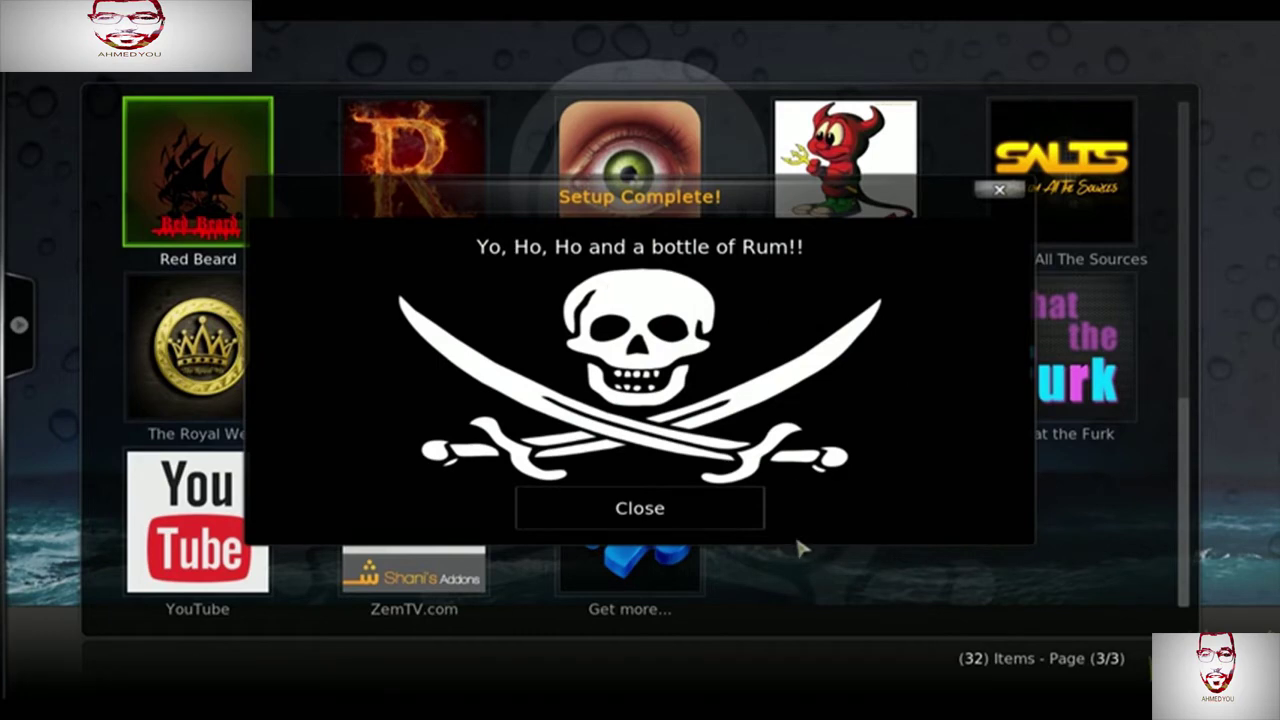
# Step: Dismiss Setup Complete and open URLResolver Settings from Settings and Tools, on the Universal Resolvers tab
pyautogui.click(722, 524)
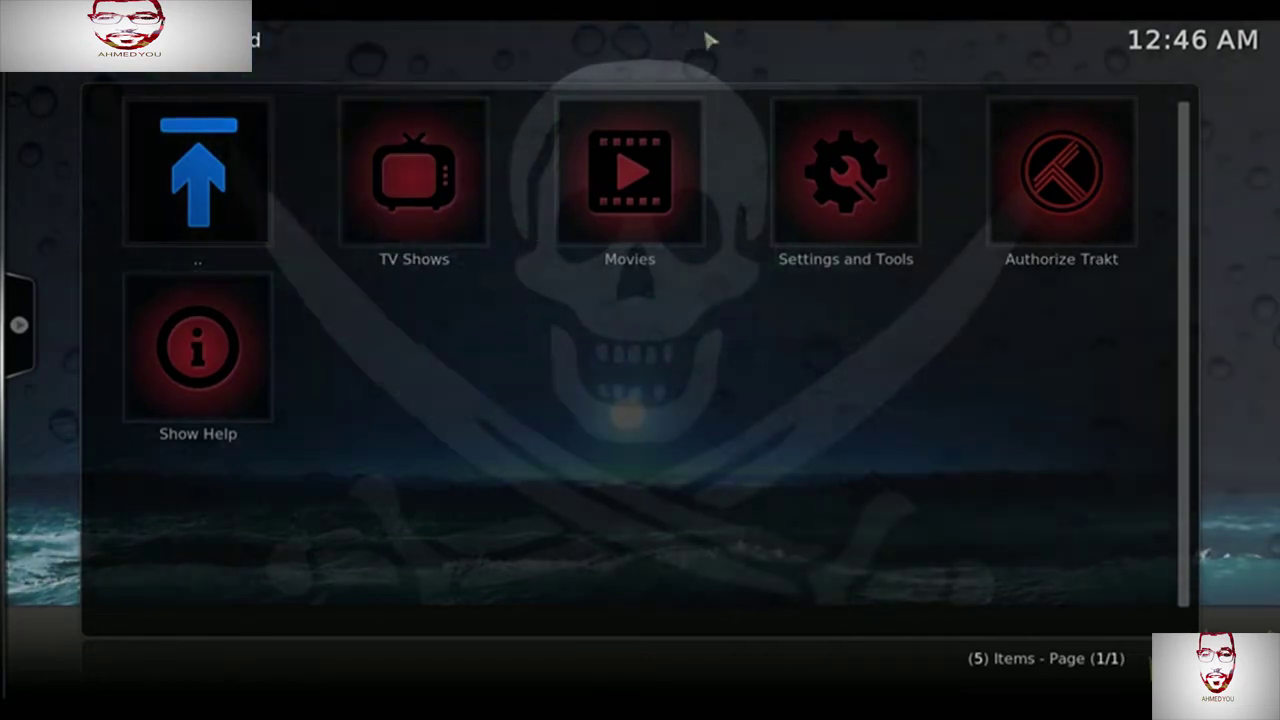
pyautogui.click(820, 234)
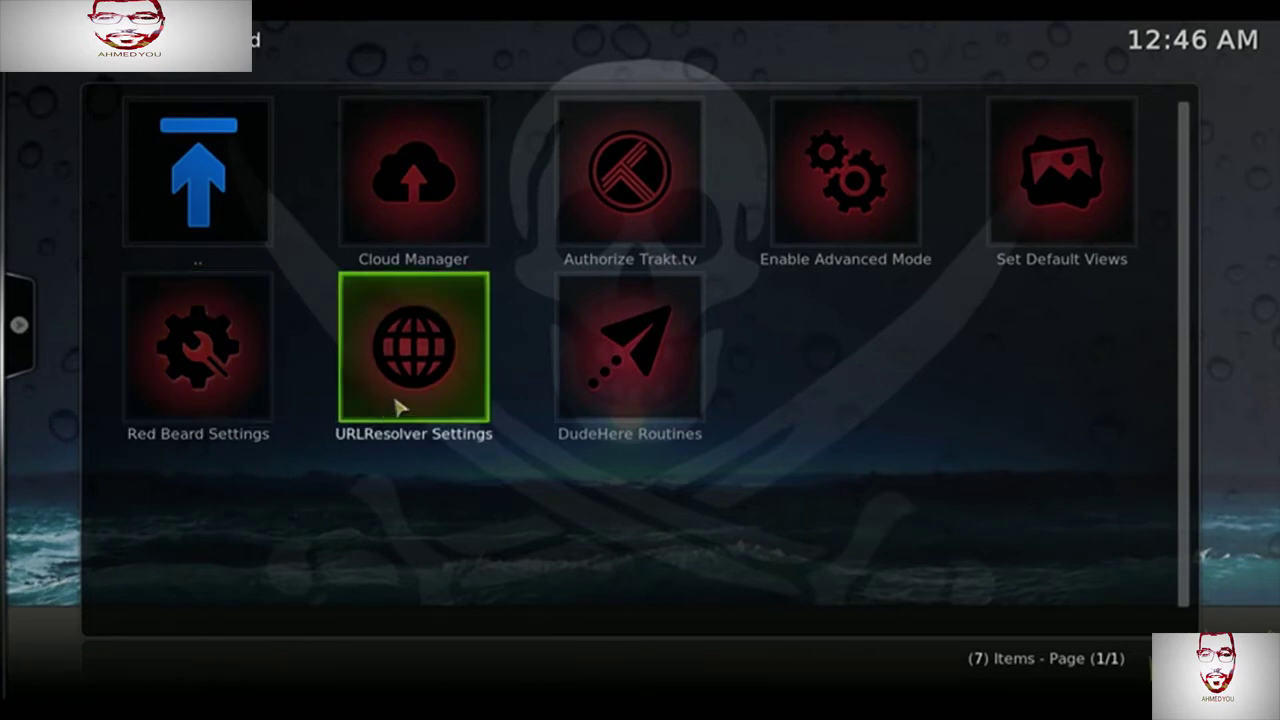
pyautogui.click(396, 406)
pyautogui.click(531, 175)
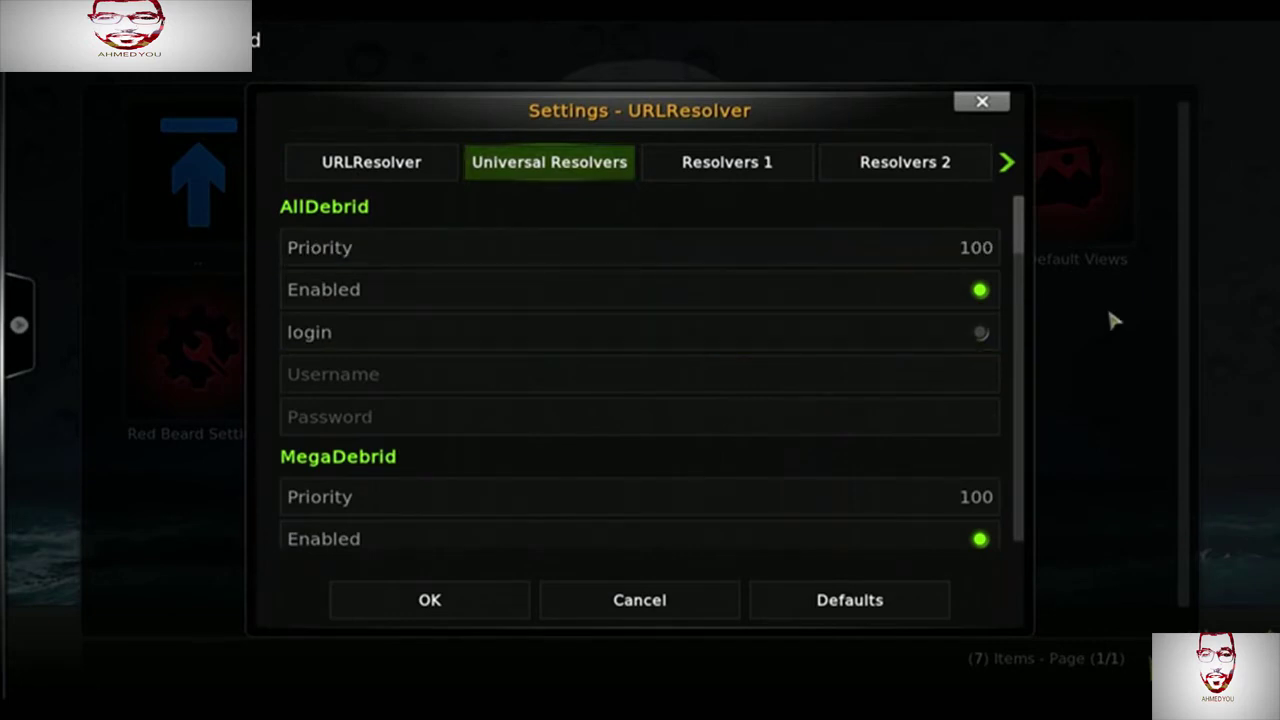
# Step: Disable AllDebrid and MegaDebrid, turn off MegaDebrid HTTPS, and enable the Premiumize.me login
pyautogui.click(984, 302)
pyautogui.scroll(-3, 994, 395)
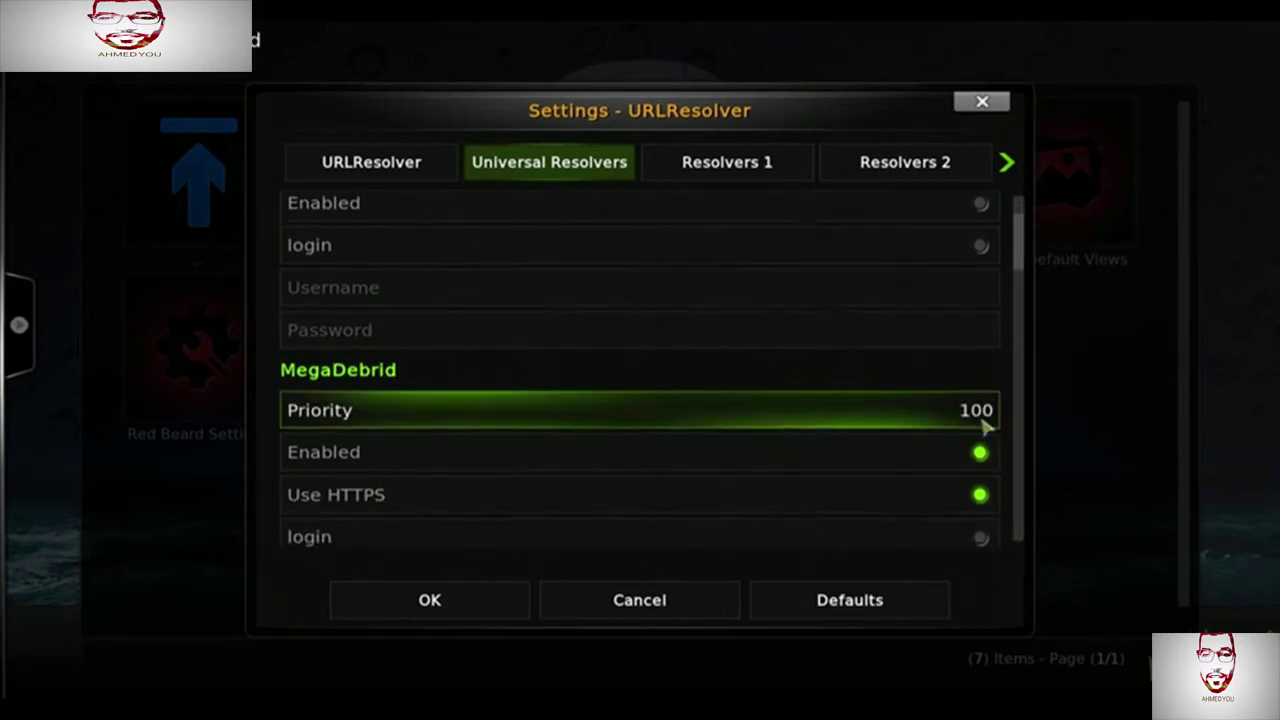
pyautogui.click(984, 418)
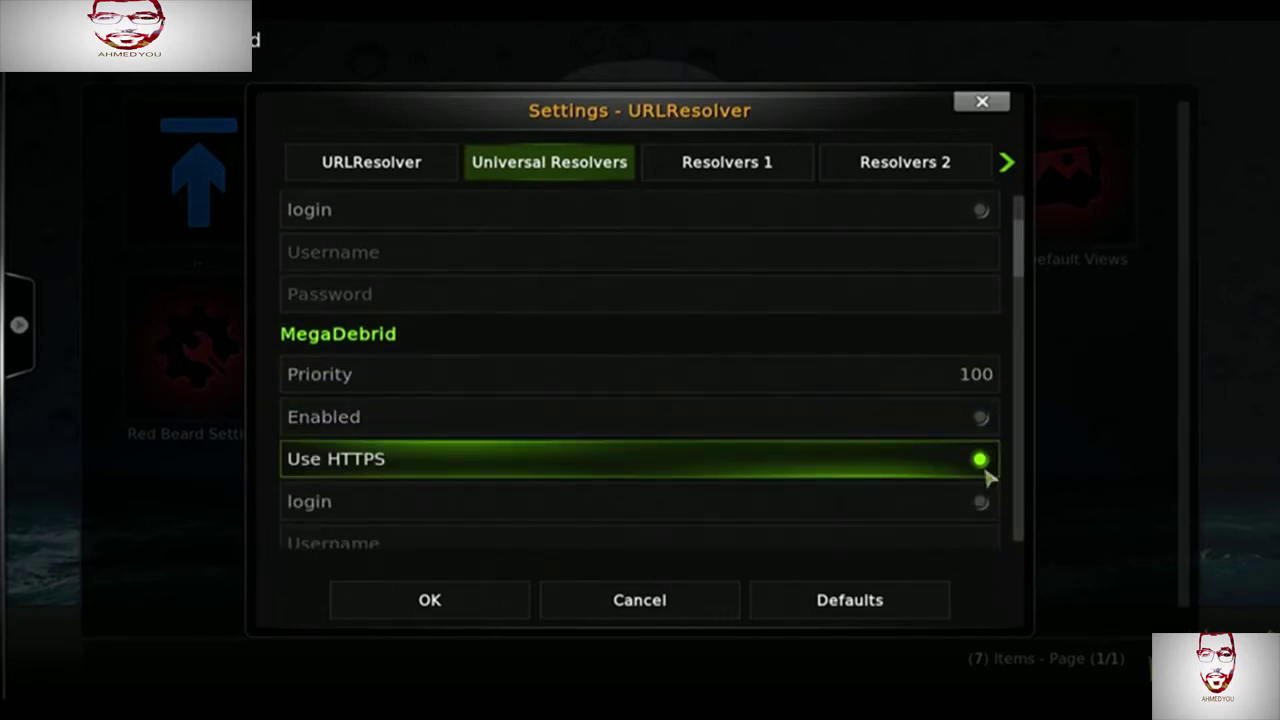
pyautogui.click(986, 474)
pyautogui.scroll(-6, 988, 483)
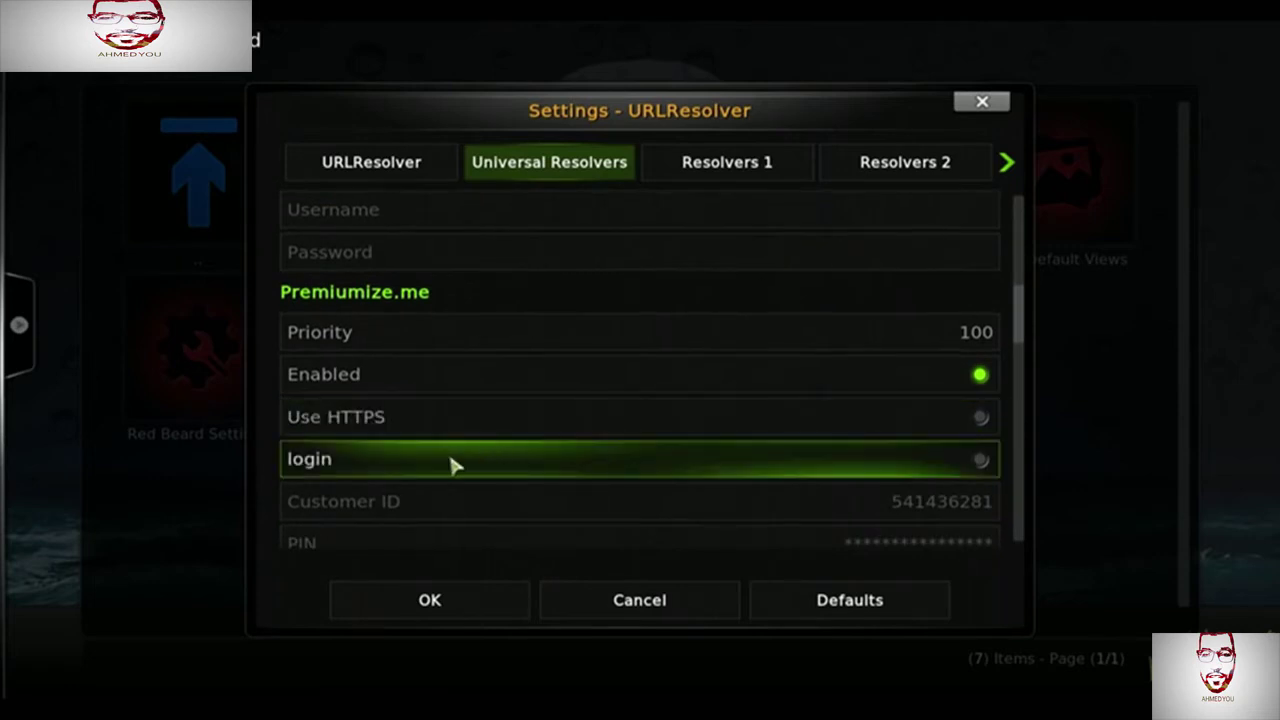
pyautogui.click(979, 462)
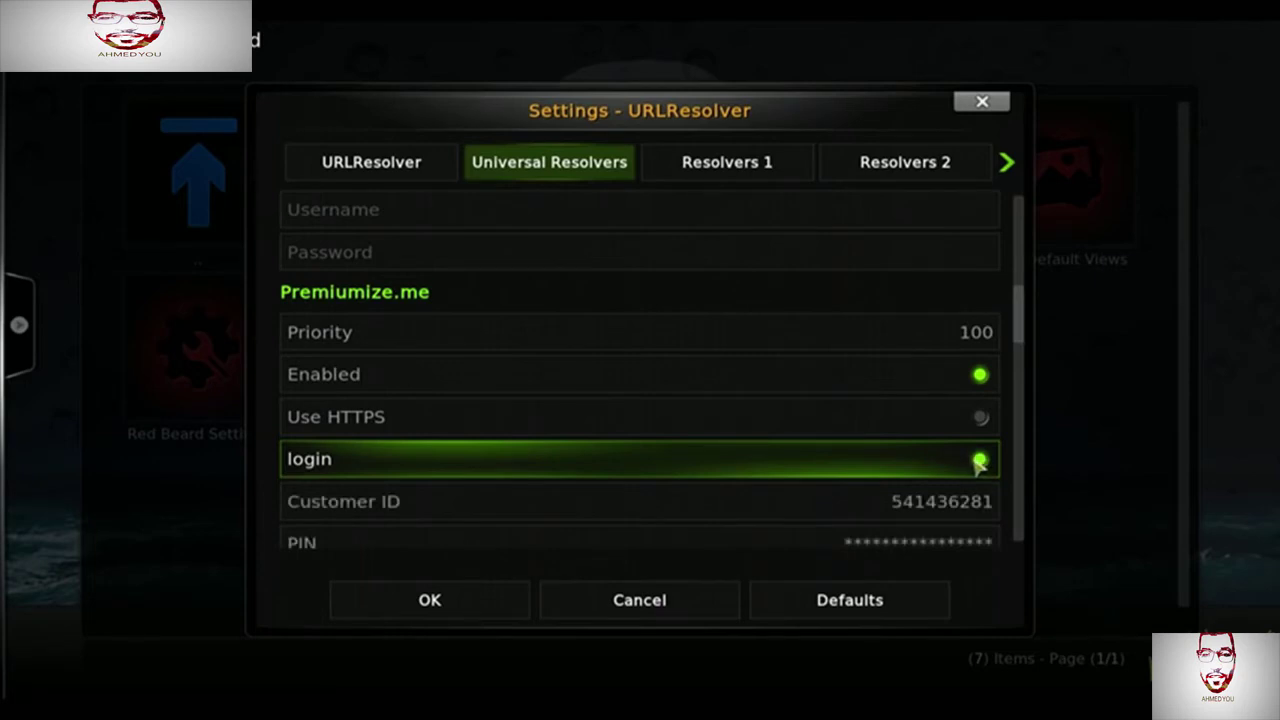
# Step: Turn off the RPnet, Simply-Debrid and Zevera resolvers, then save the URLResolver settings
pyautogui.scroll(-1, 965, 460)
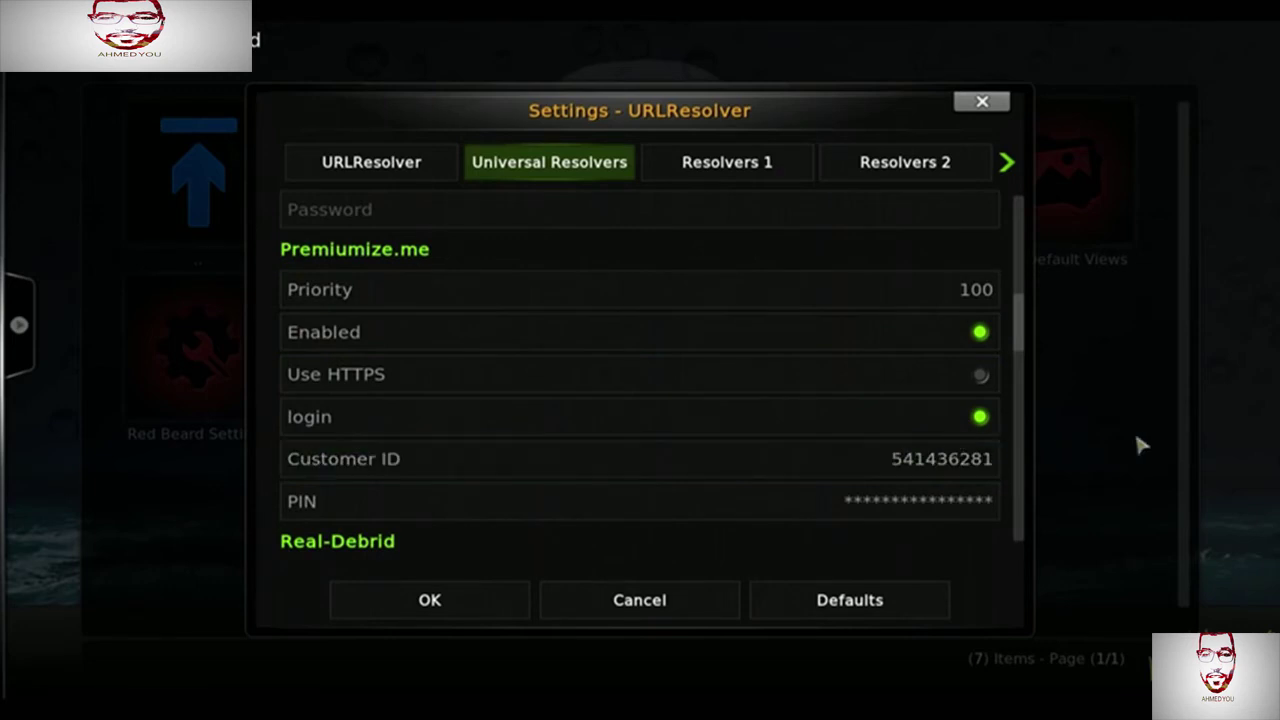
pyautogui.scroll(-1, 885, 478)
pyautogui.scroll(-5, 890, 470)
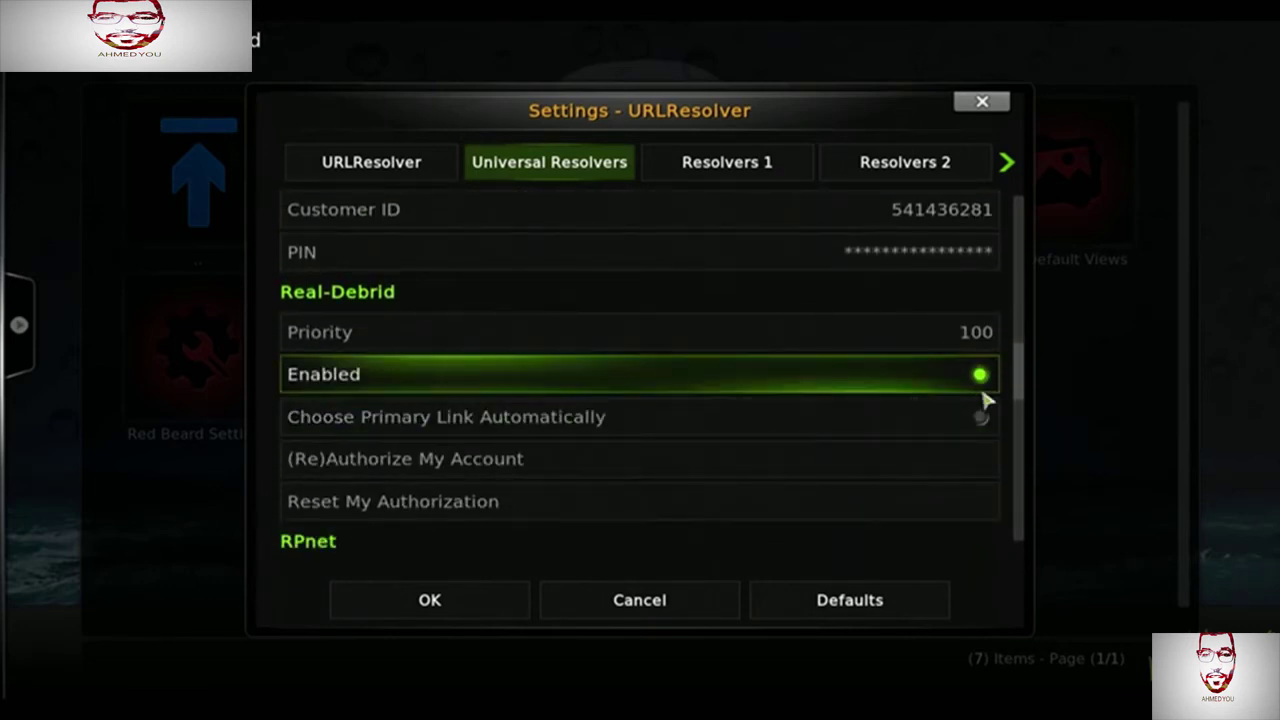
pyautogui.scroll(-2, 985, 393)
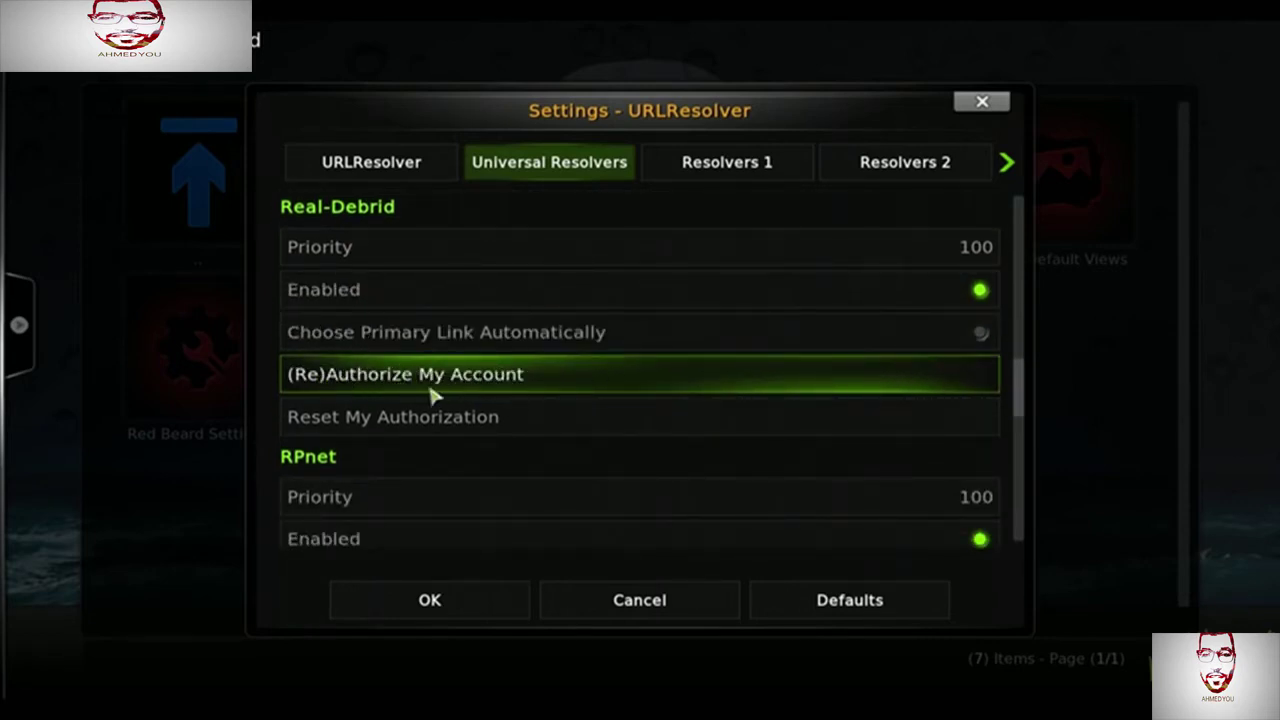
pyautogui.scroll(-2, 432, 400)
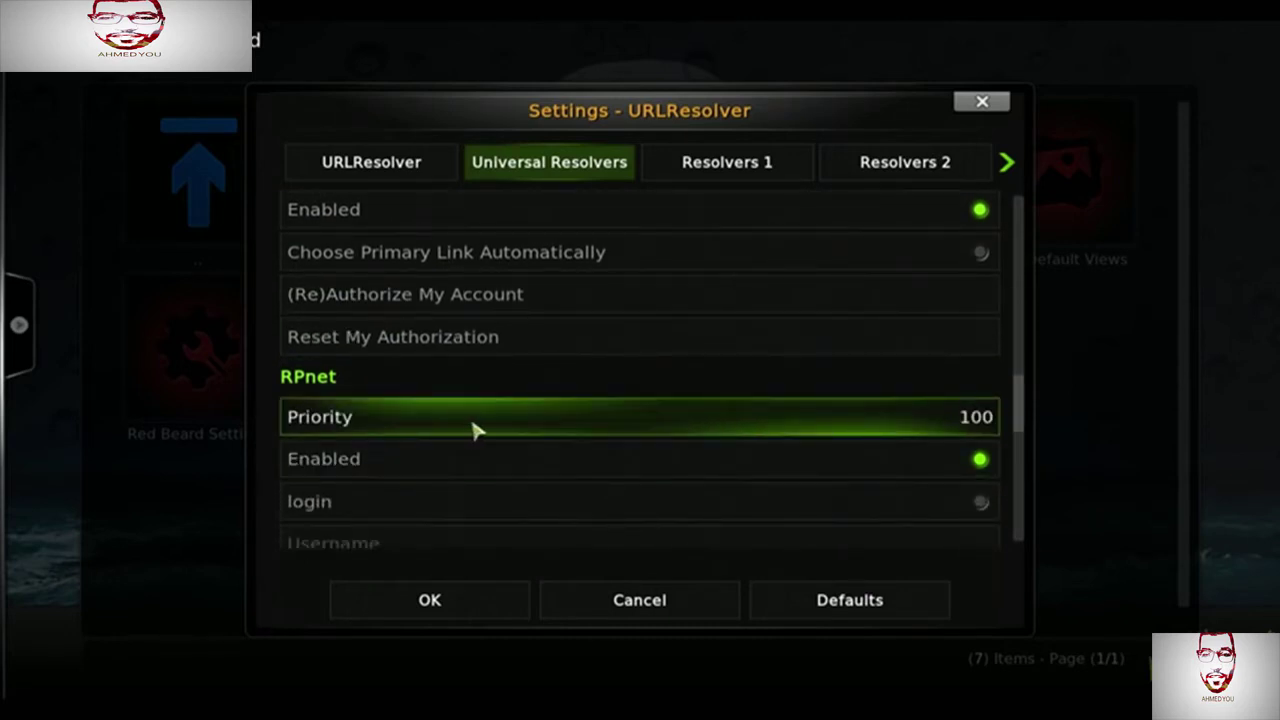
pyautogui.click(988, 462)
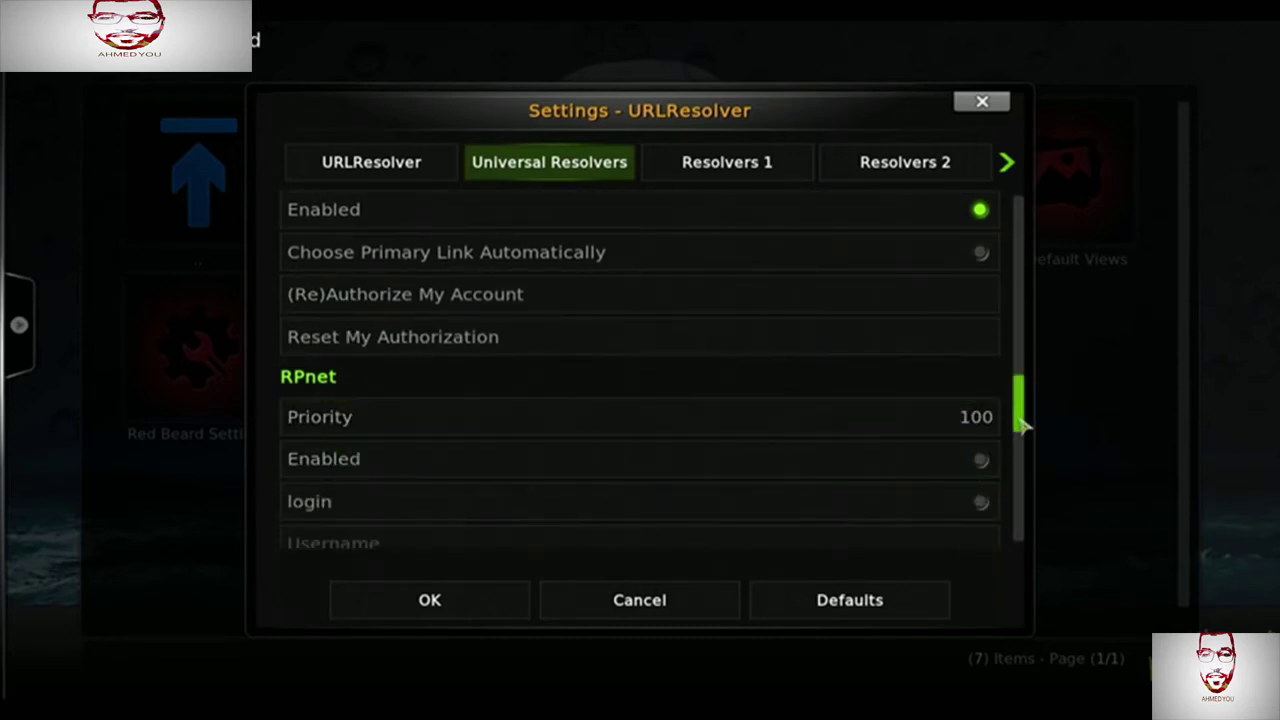
pyautogui.moveTo(1022, 425); pyautogui.dragTo(1006, 503)
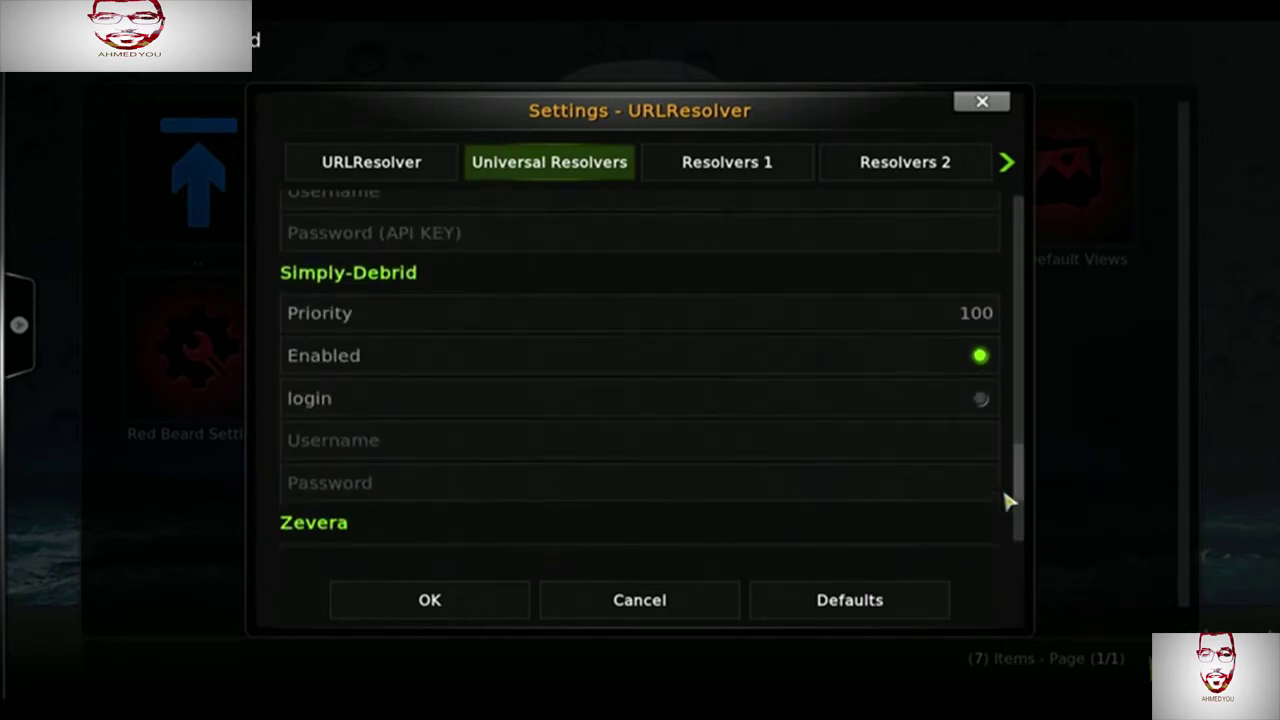
pyautogui.click(986, 369)
pyautogui.moveTo(1020, 434); pyautogui.dragTo(1022, 548)
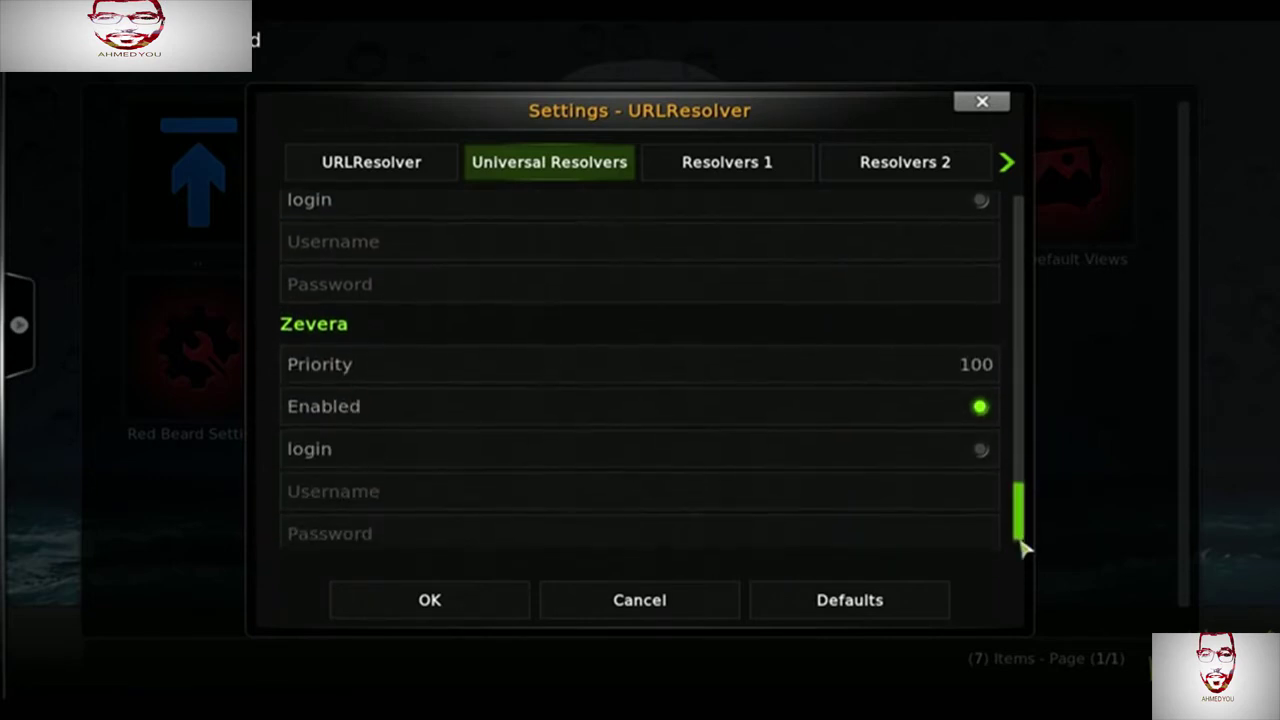
pyautogui.click(981, 404)
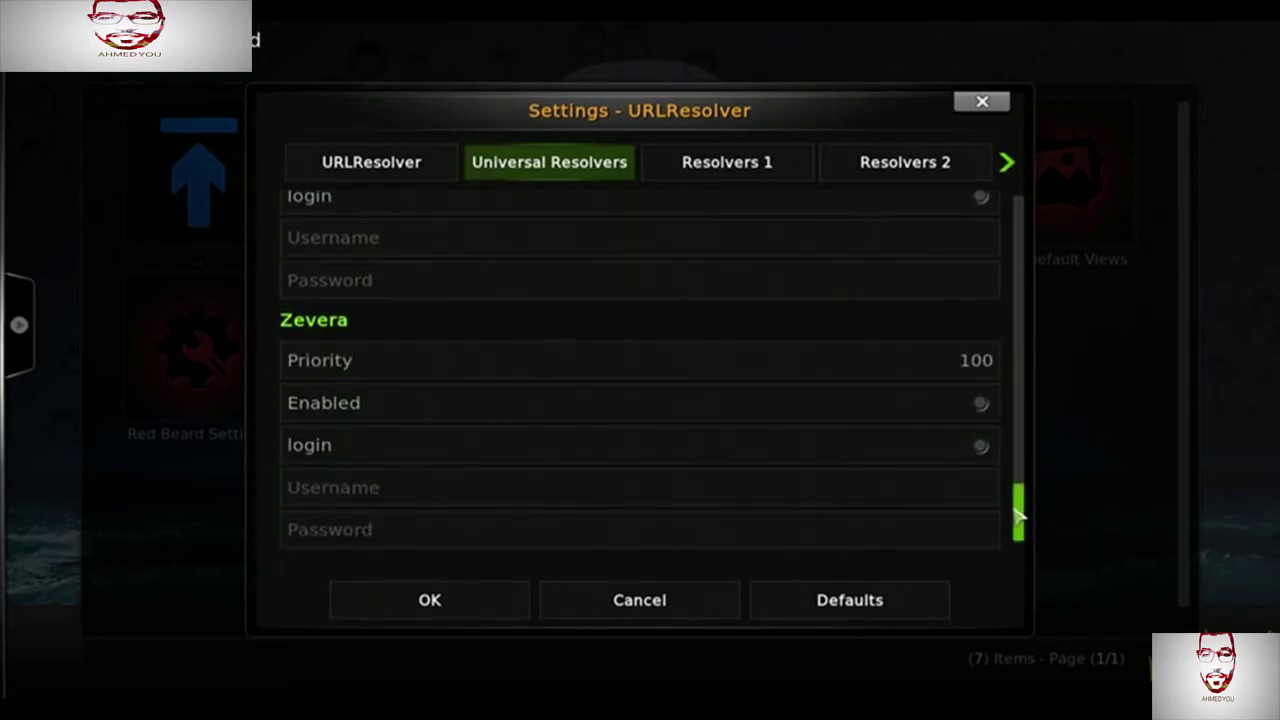
pyautogui.click(473, 605)
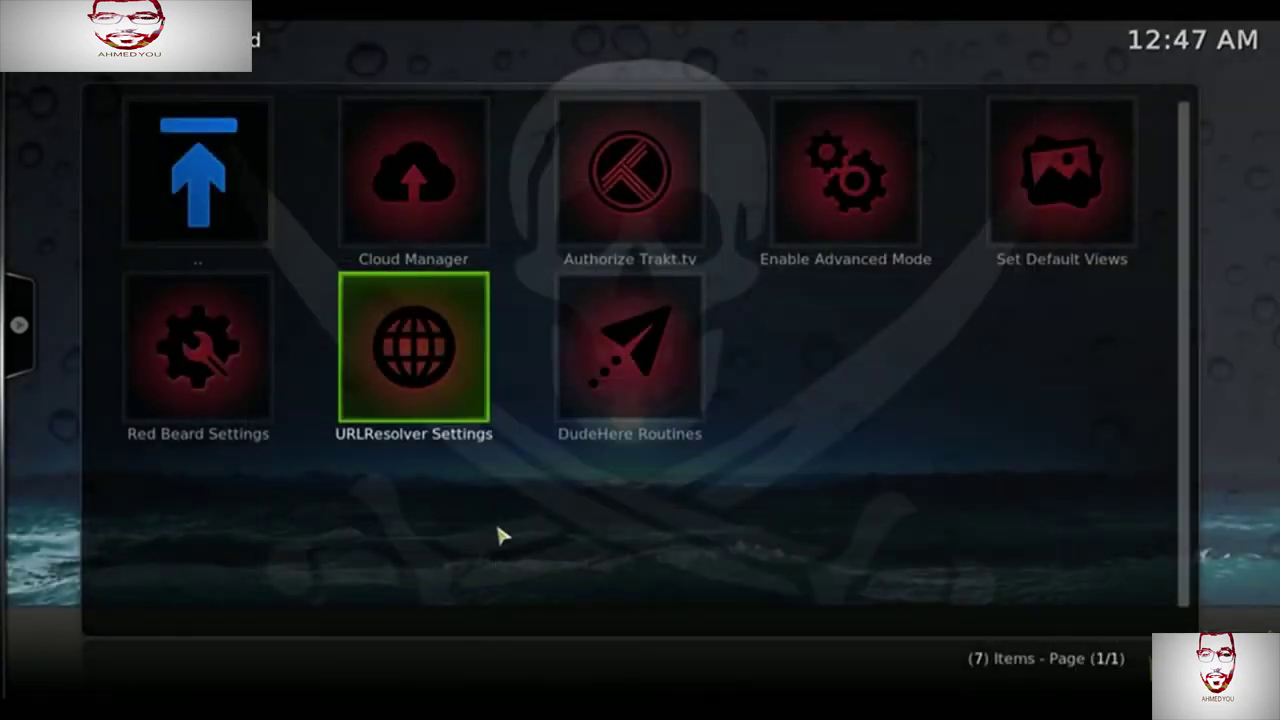
# Step: Turn off Enable AutoPlay on Red Beard's General tab, check the Display tab, and save
pyautogui.click(181, 376)
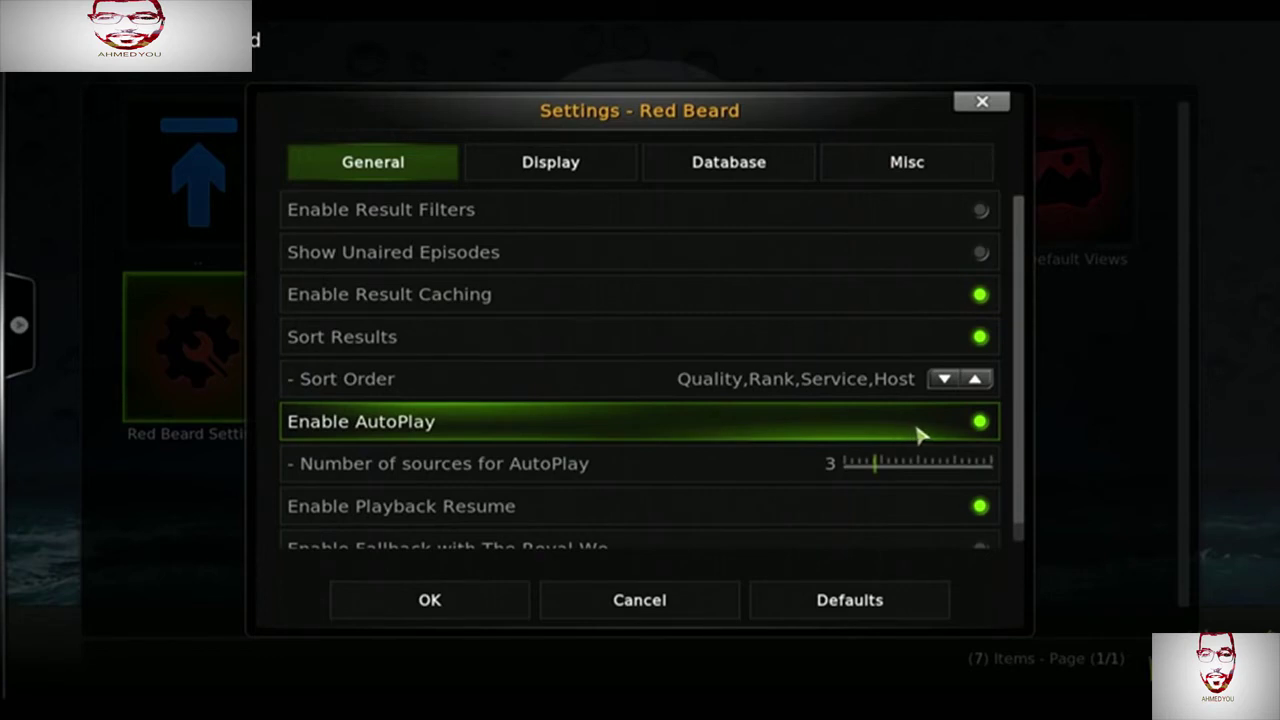
pyautogui.click(981, 422)
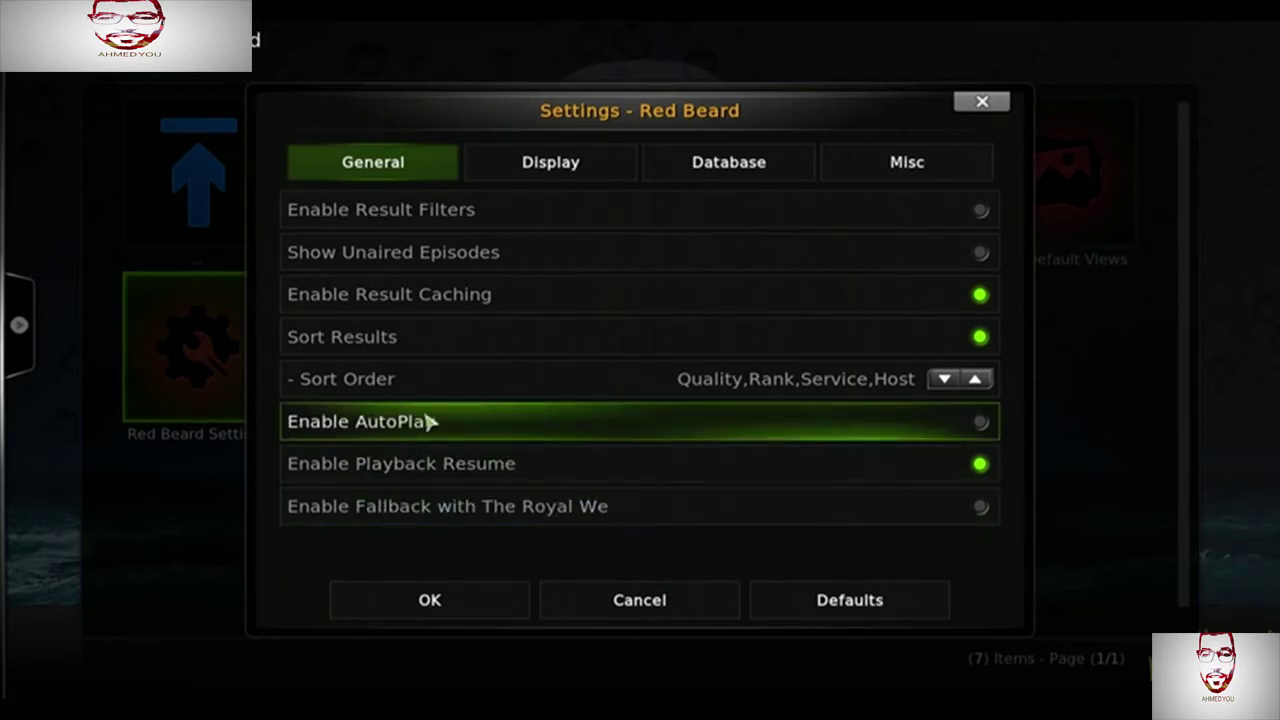
pyautogui.click(575, 157)
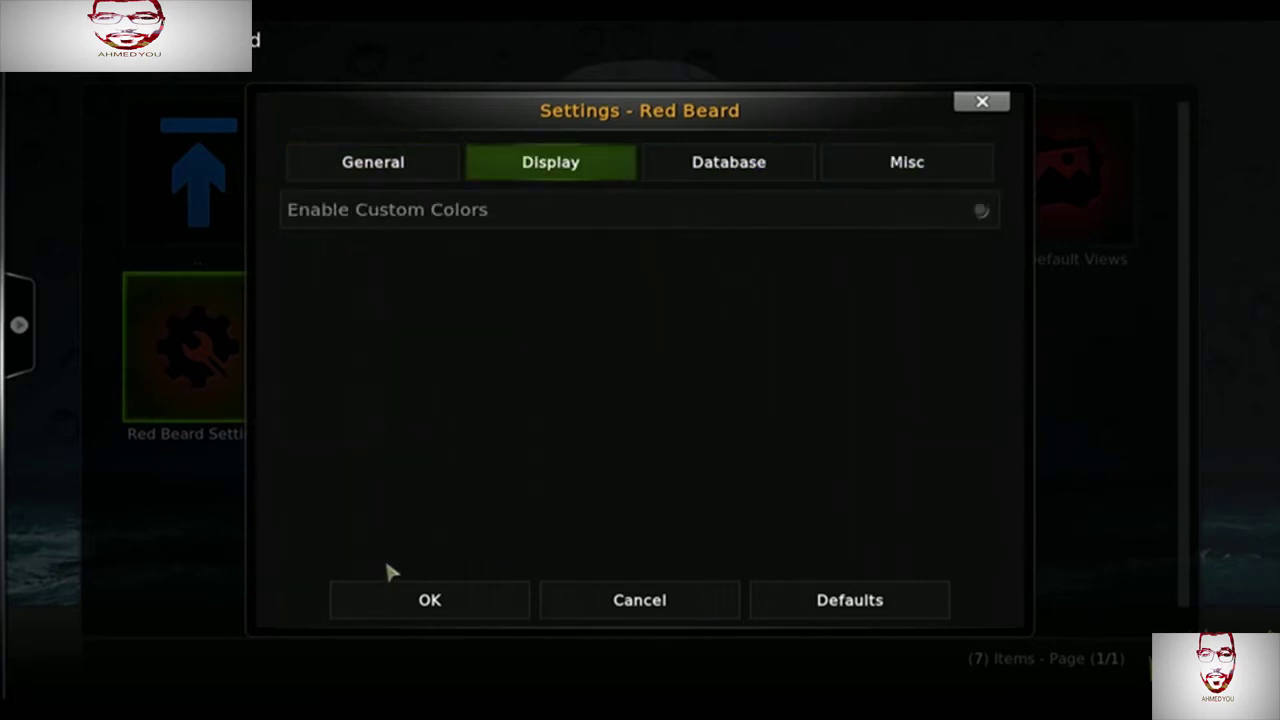
pyautogui.click(460, 607)
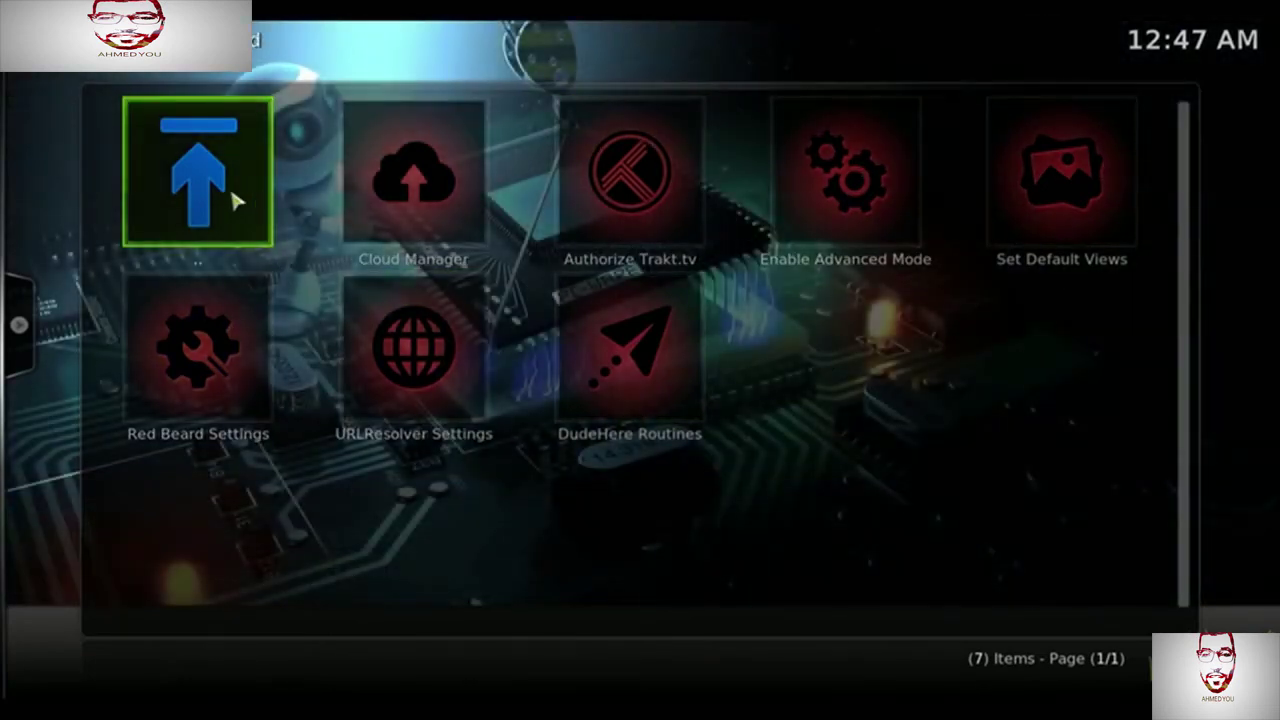
# Step: Go to Red Beard's Movies > Popular Movies and open The Hunger Games (2012)
pyautogui.click(237, 203)
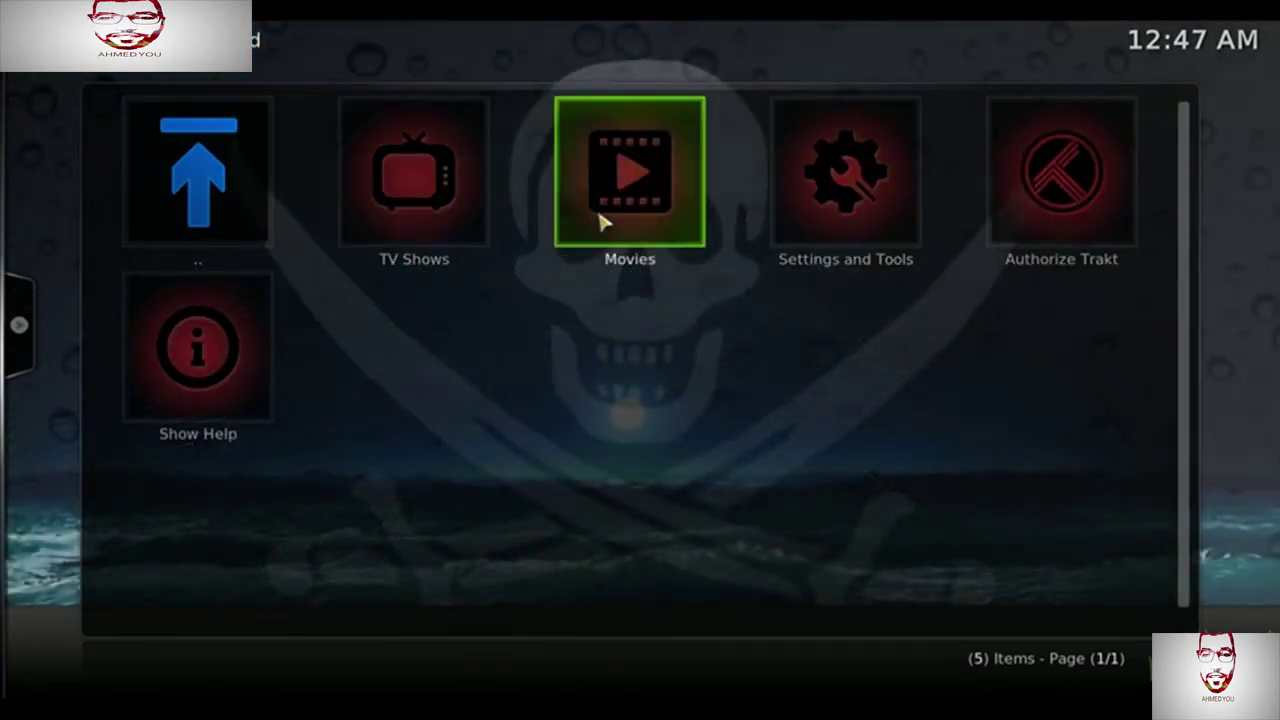
pyautogui.click(666, 205)
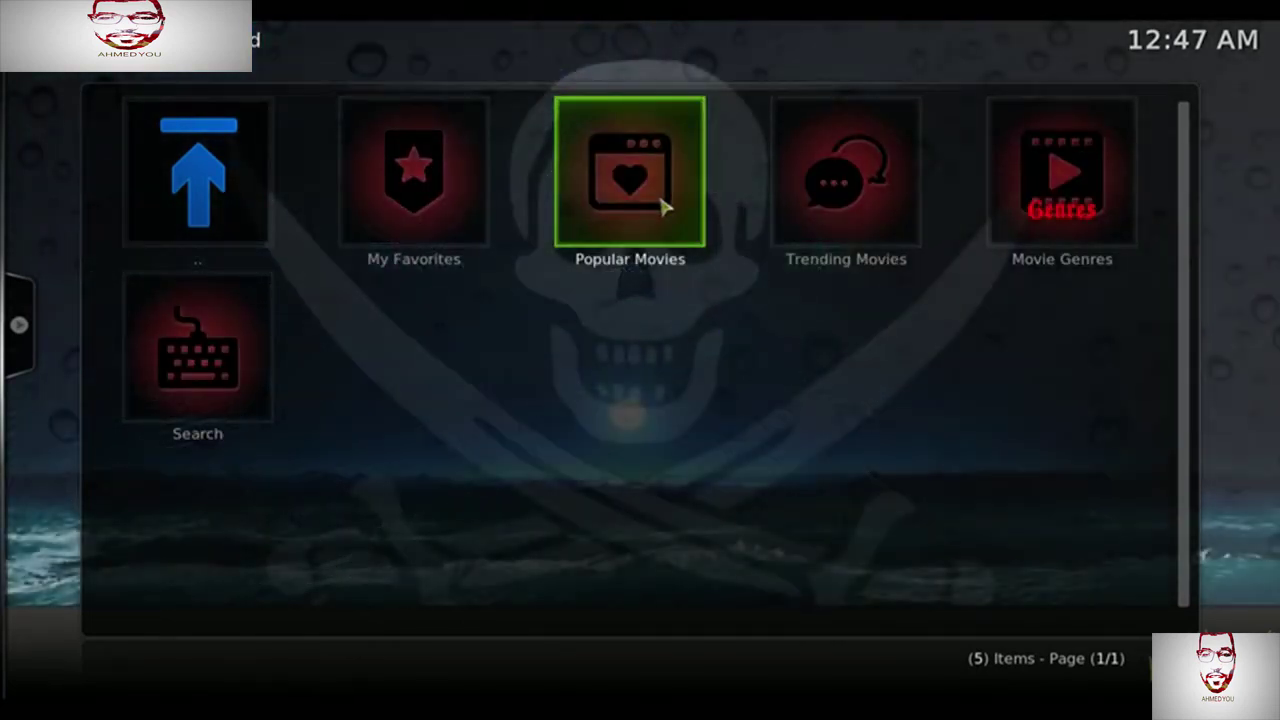
pyautogui.click(665, 210)
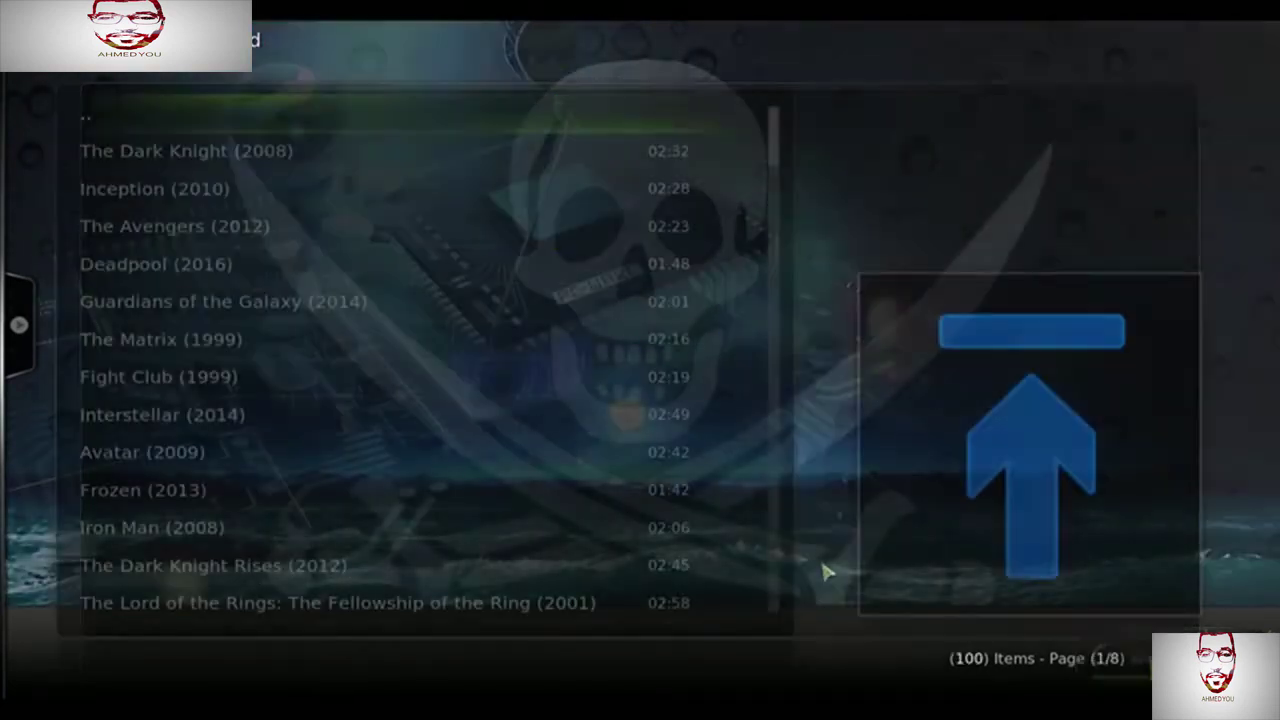
pyautogui.scroll(-2, 165, 405)
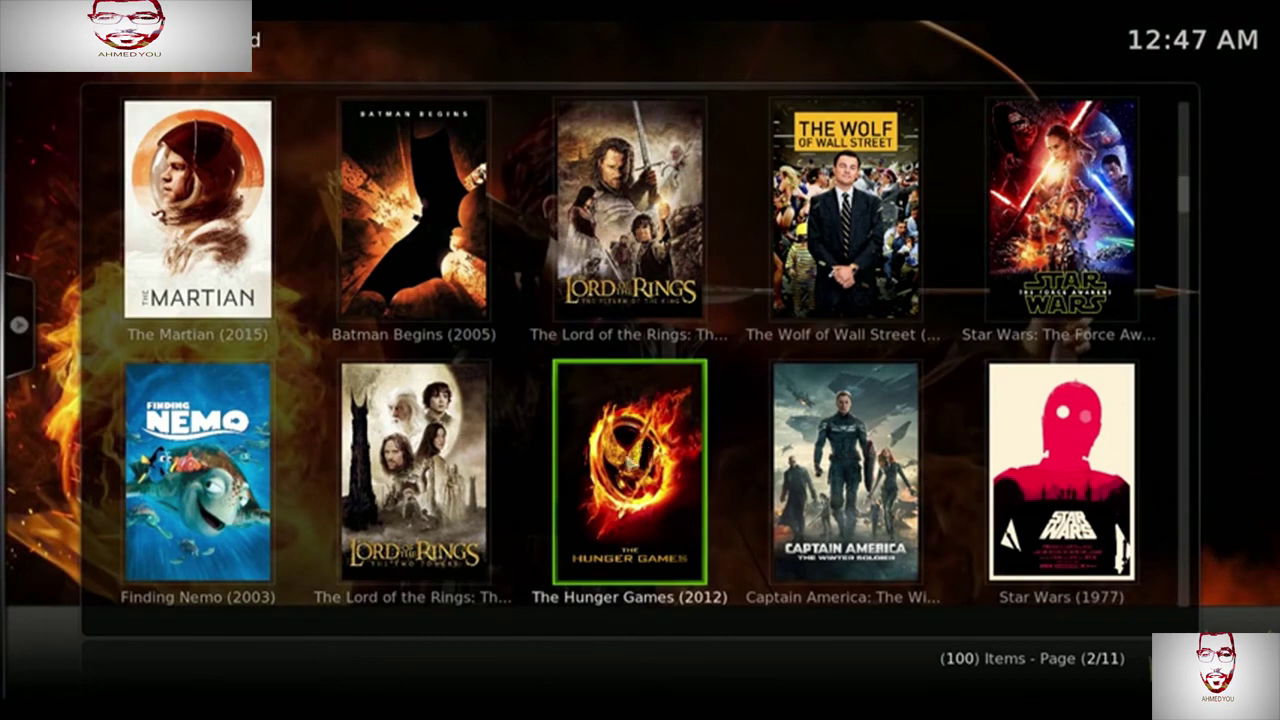
pyautogui.click(648, 518)
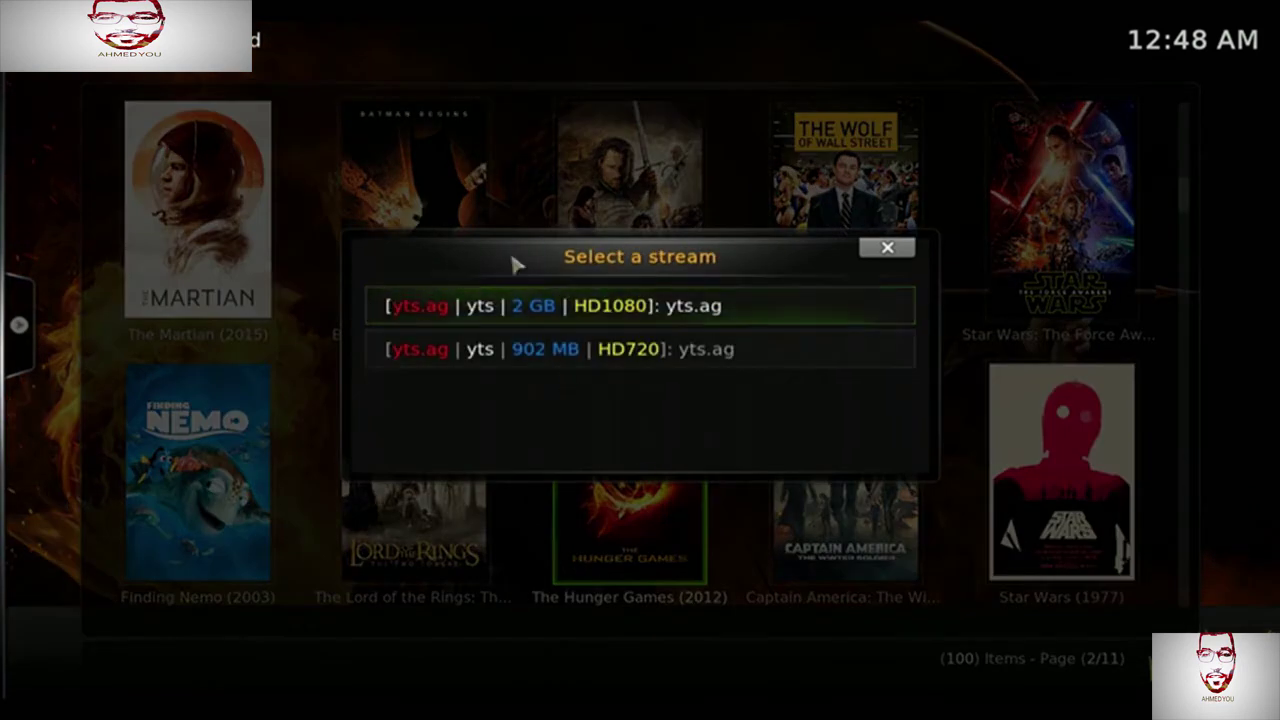
# Step: Play The Hunger Games from the 2 GB HD1080 stream, then stop it
pyautogui.click(684, 316)
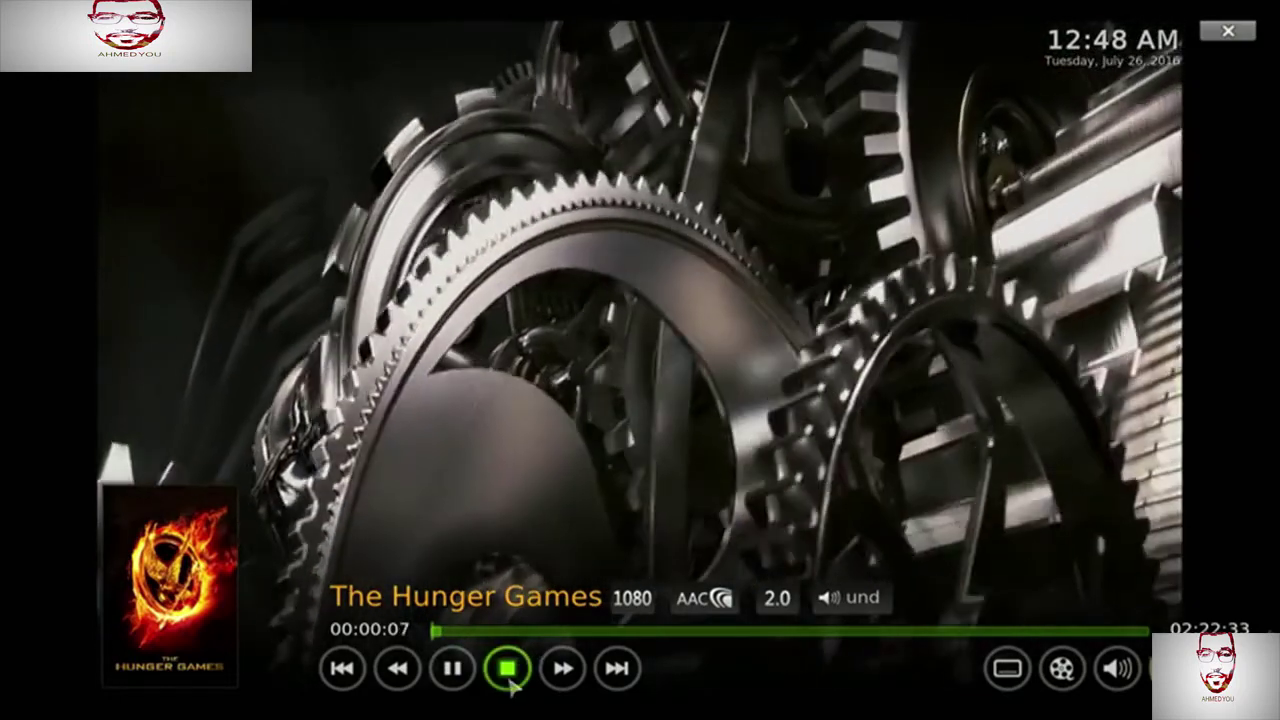
pyautogui.click(507, 668)
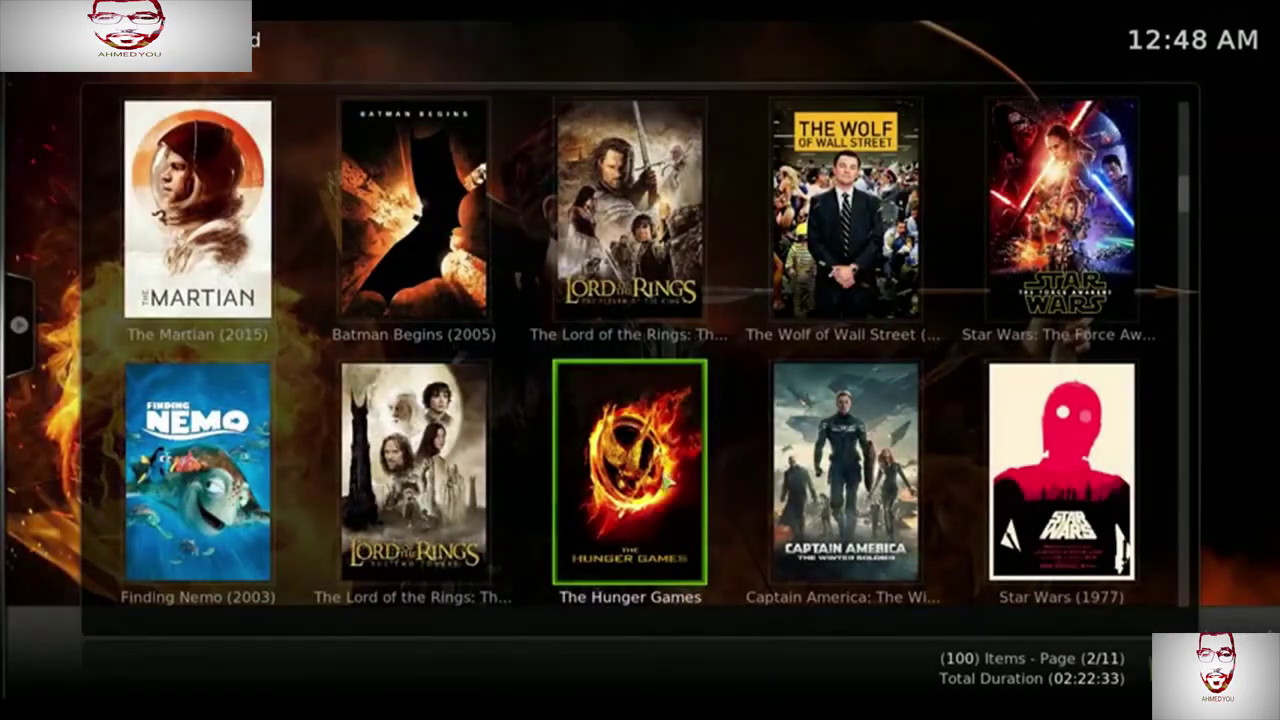
# Step: Play Monsters, Inc. from its 1484 MB HD1080 stream, then stop playback
pyautogui.scroll(-4, 665, 488)
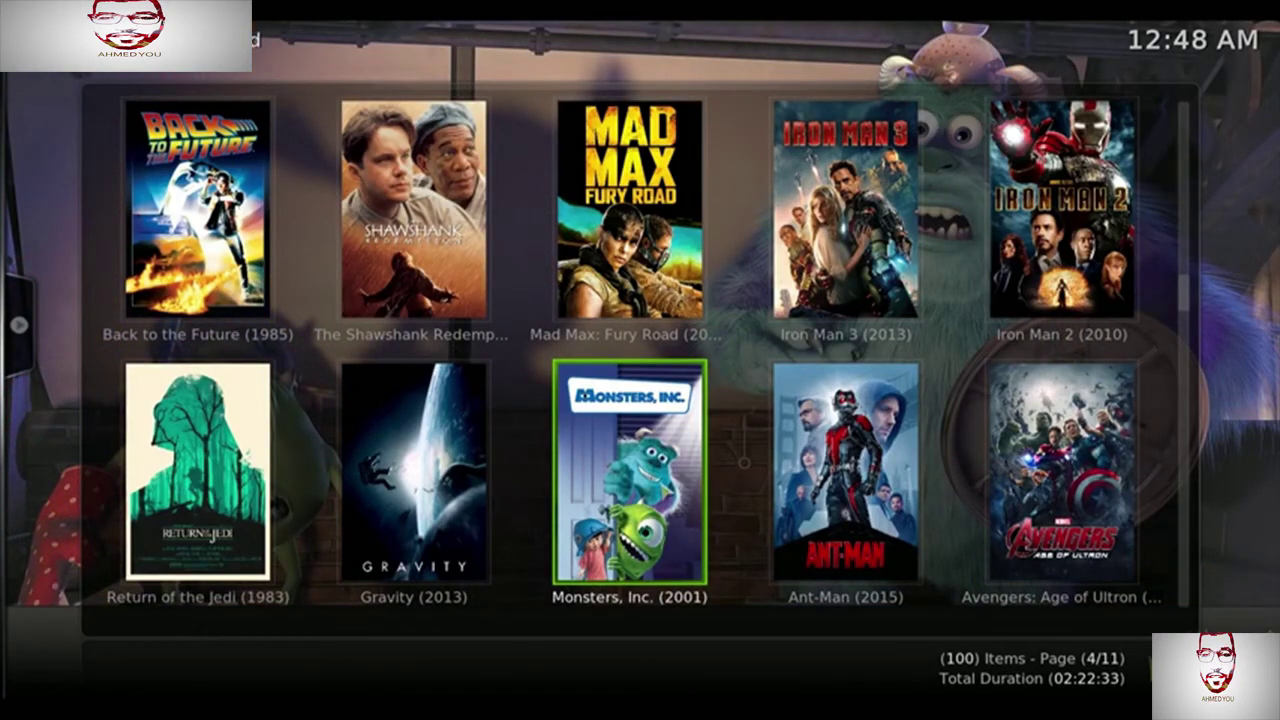
pyautogui.click(663, 490)
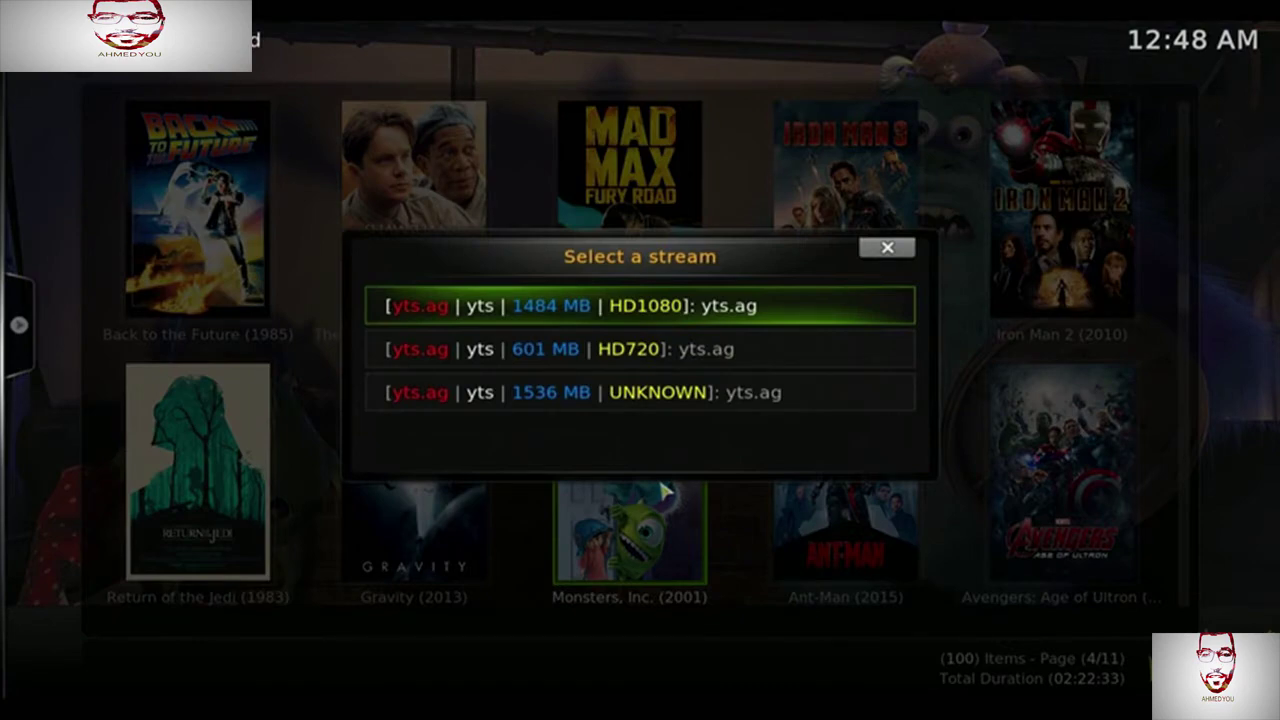
pyautogui.click(622, 307)
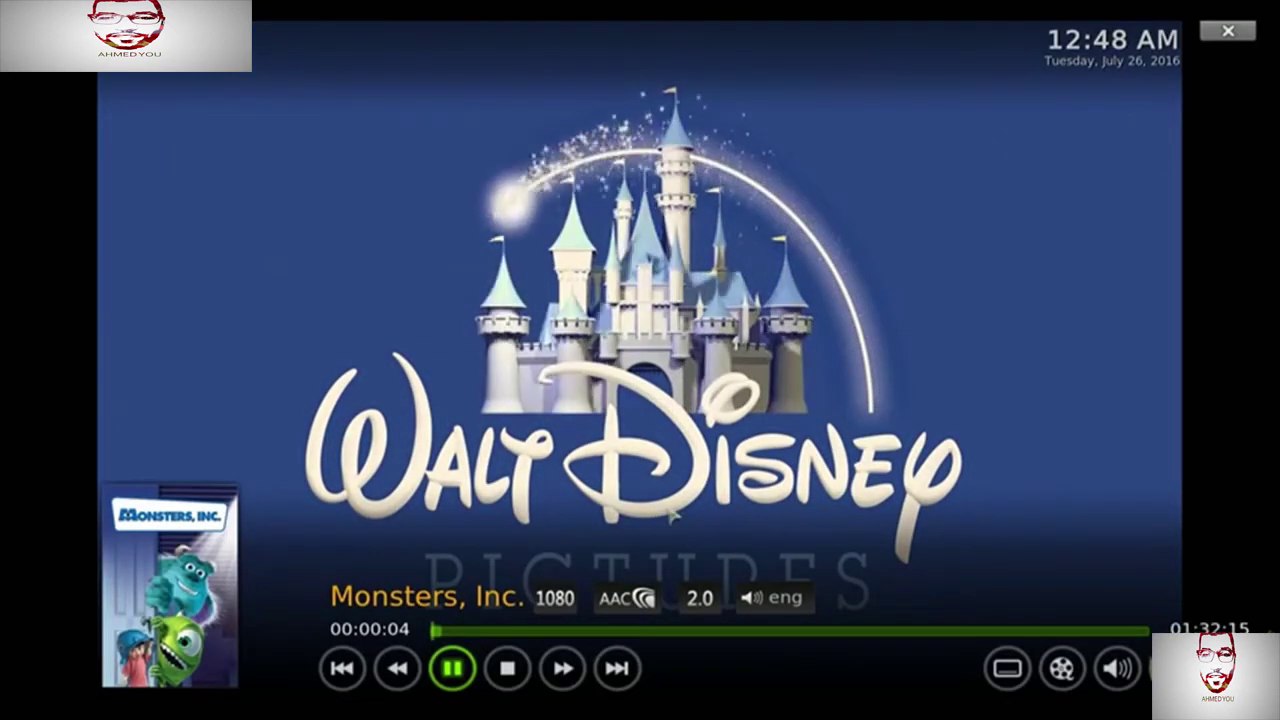
pyautogui.press('Right')
pyautogui.press('Return')
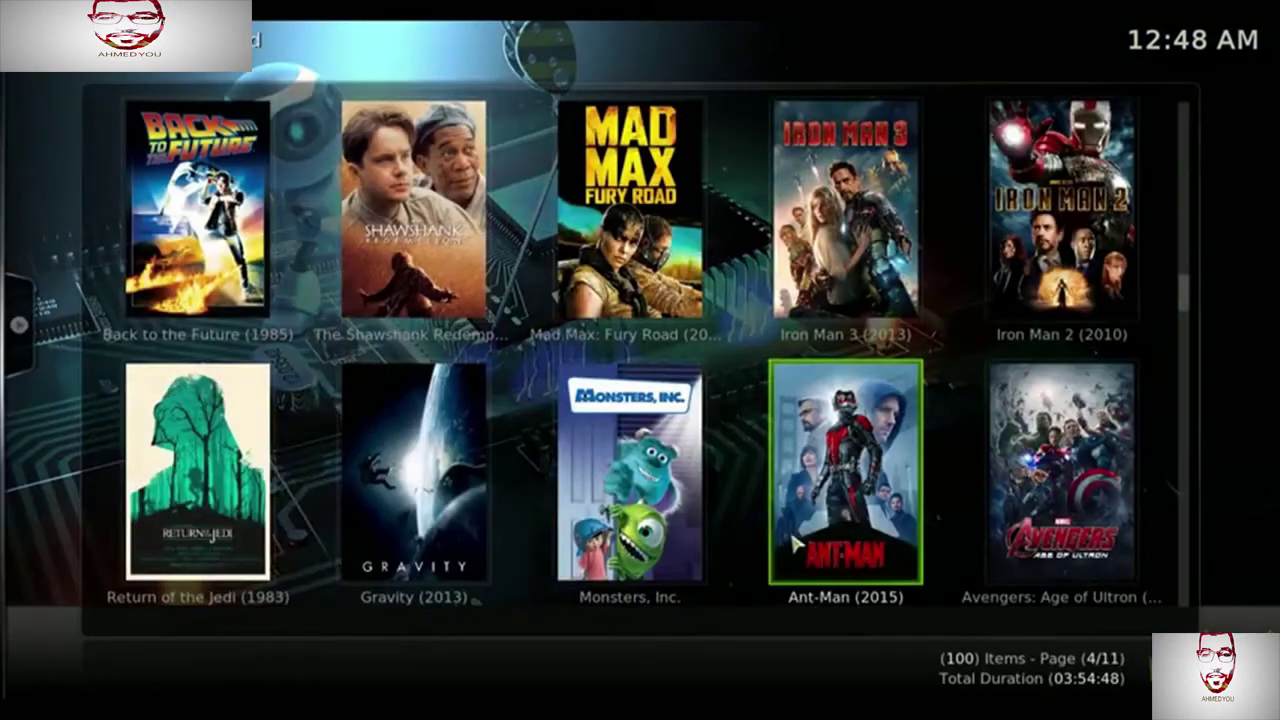
pyautogui.scroll(6, 729, 534)
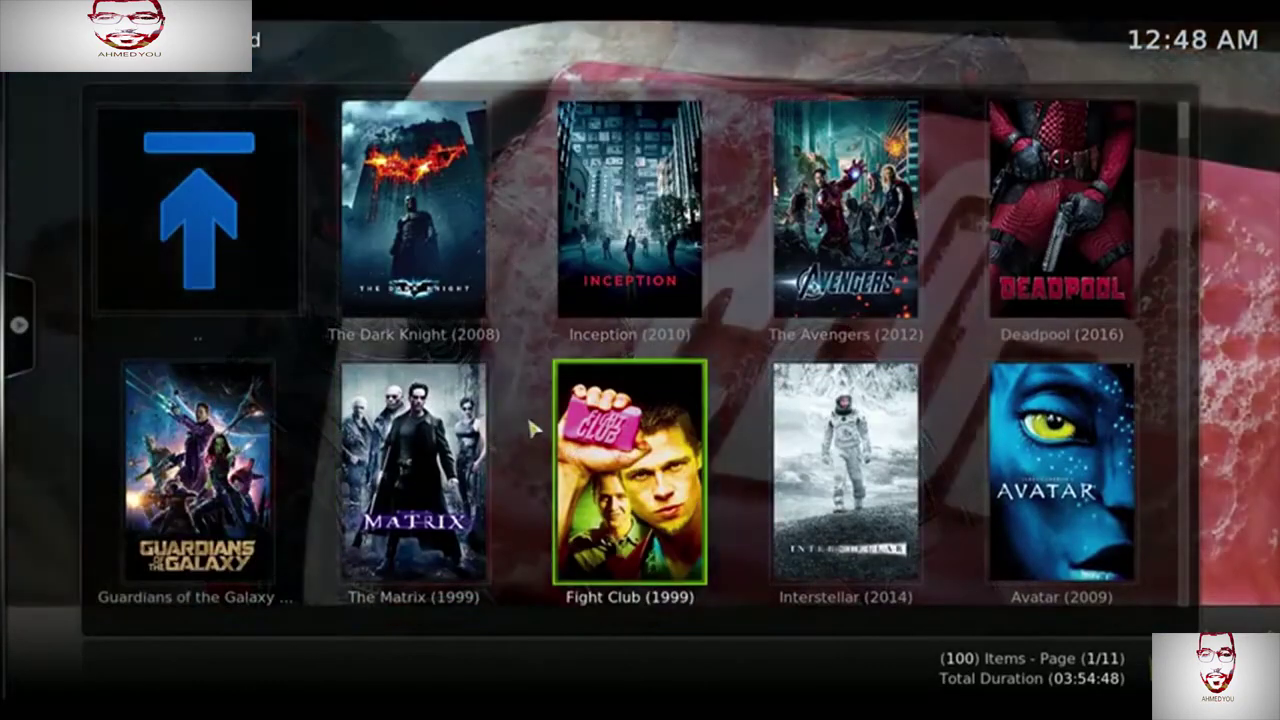
pyautogui.press('Up')
pyautogui.press('Right')
pyautogui.press('Right')
pyautogui.press('Down')
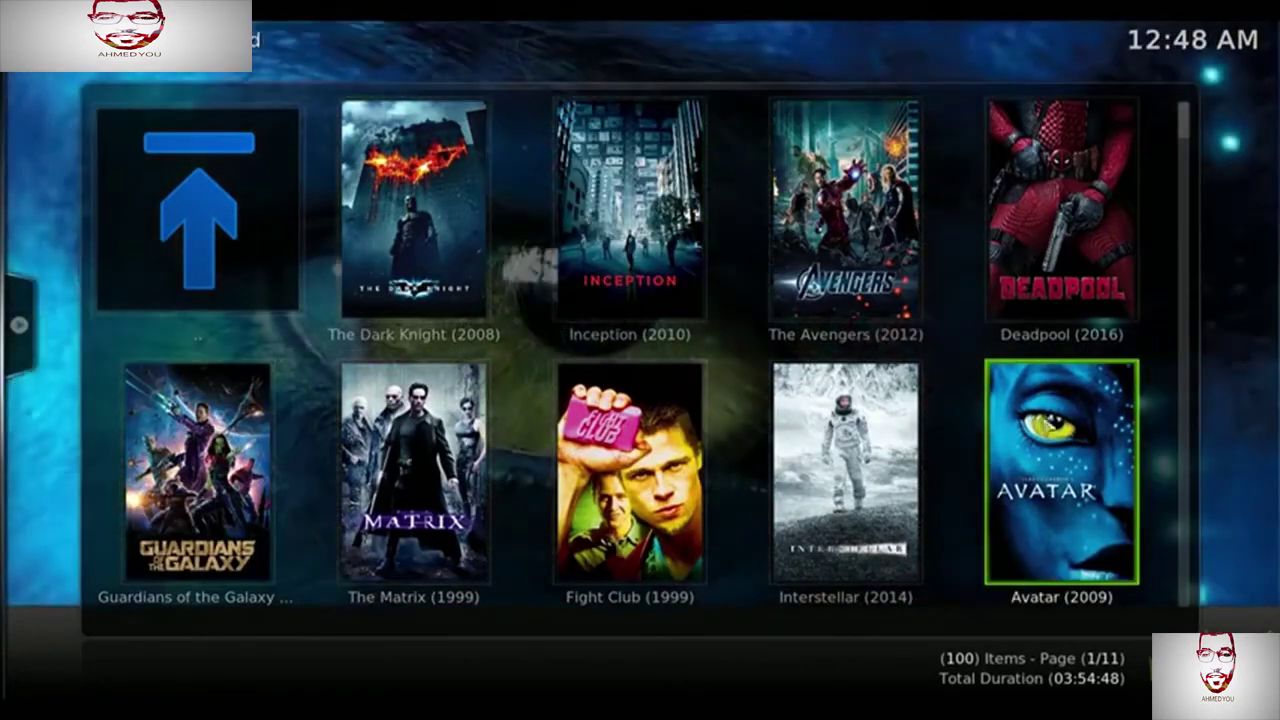
pyautogui.scroll(-4, 680, 274)
pyautogui.scroll(4, 680, 274)
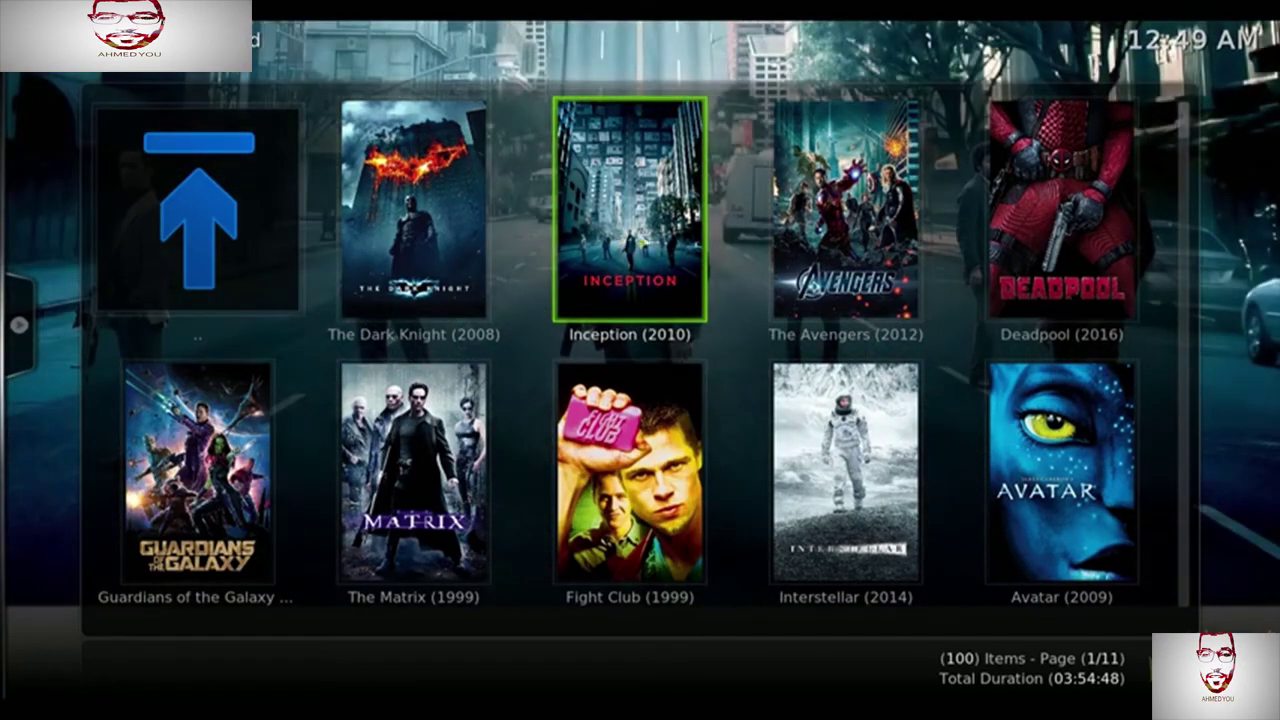
pyautogui.click(697, 290)
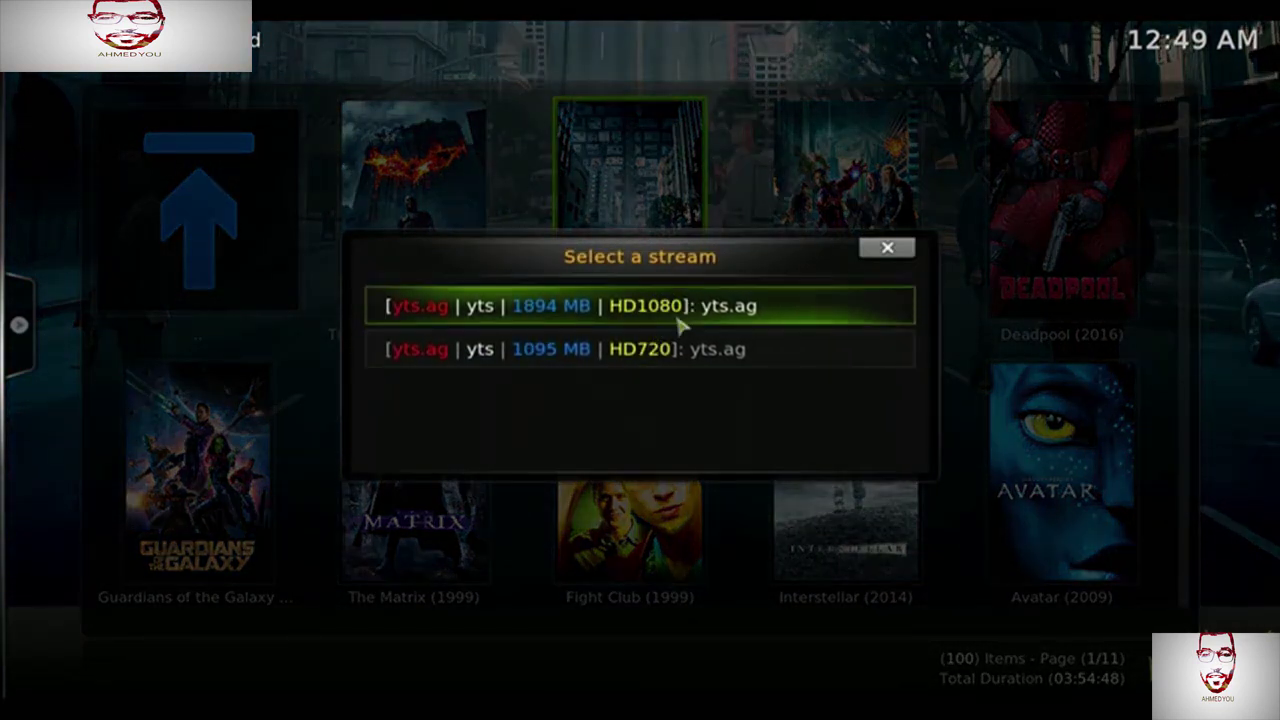
pyautogui.click(900, 256)
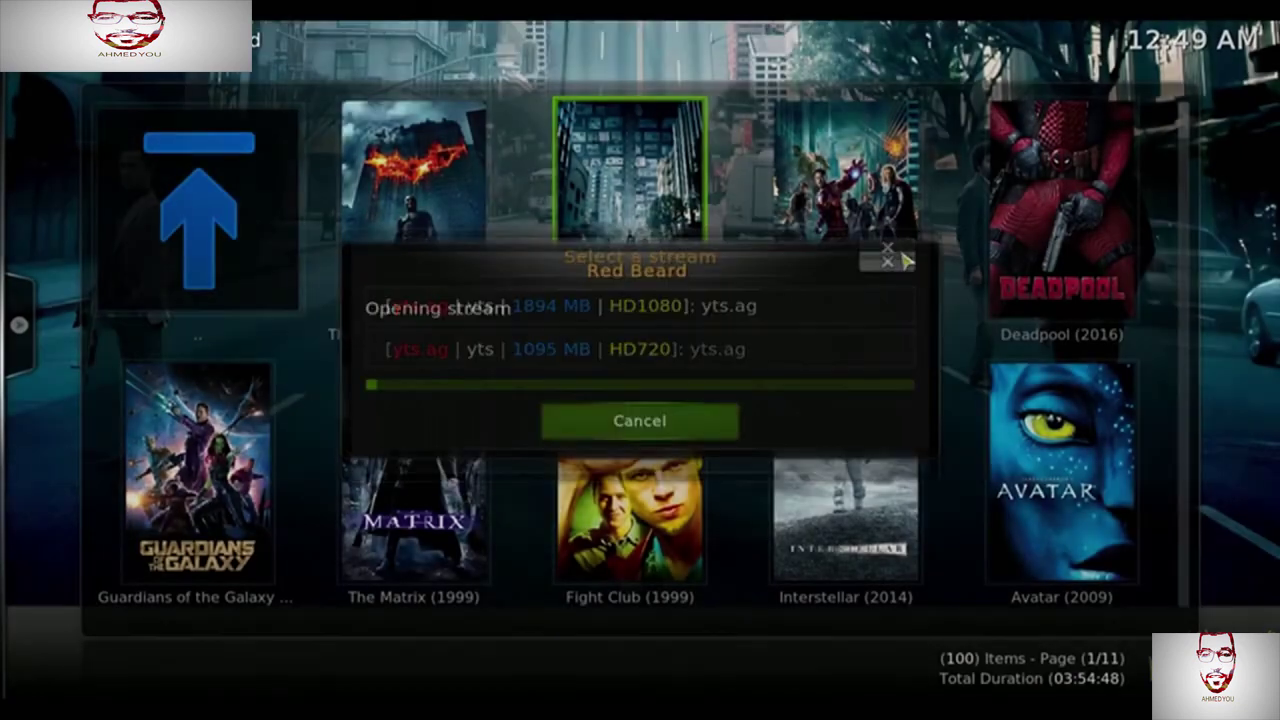
pyautogui.click(639, 421)
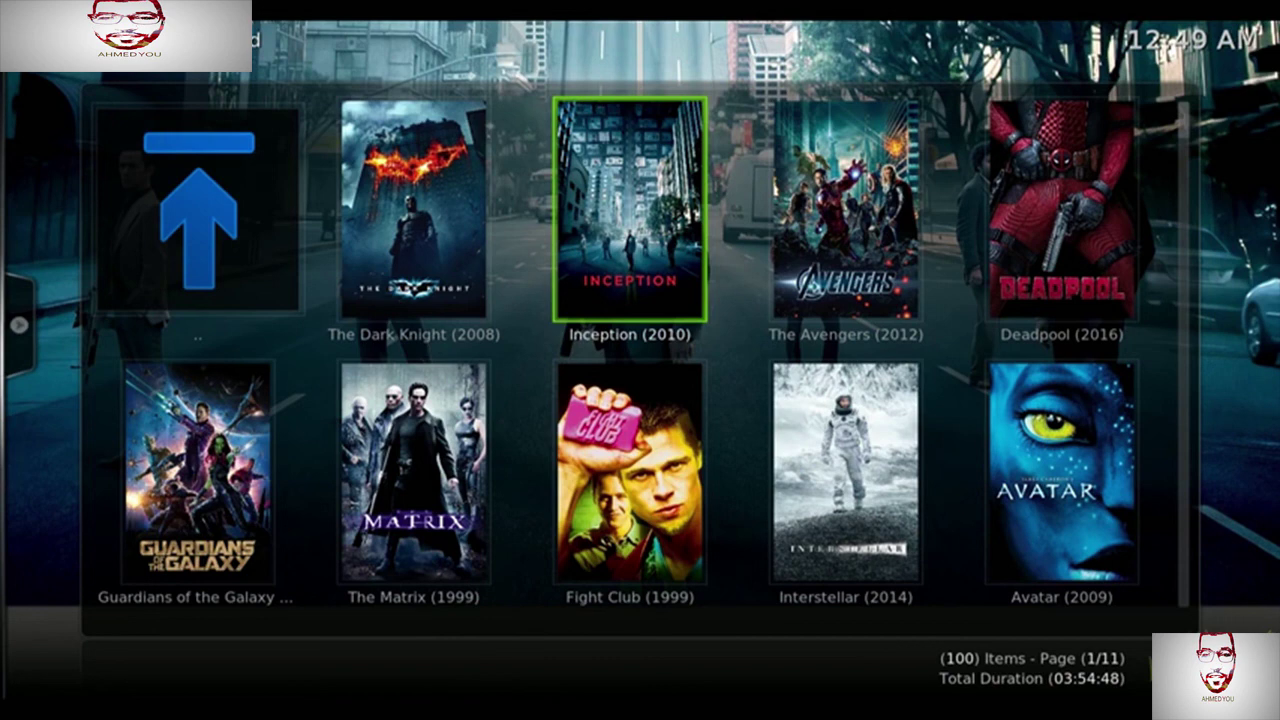
pyautogui.click(1061, 470)
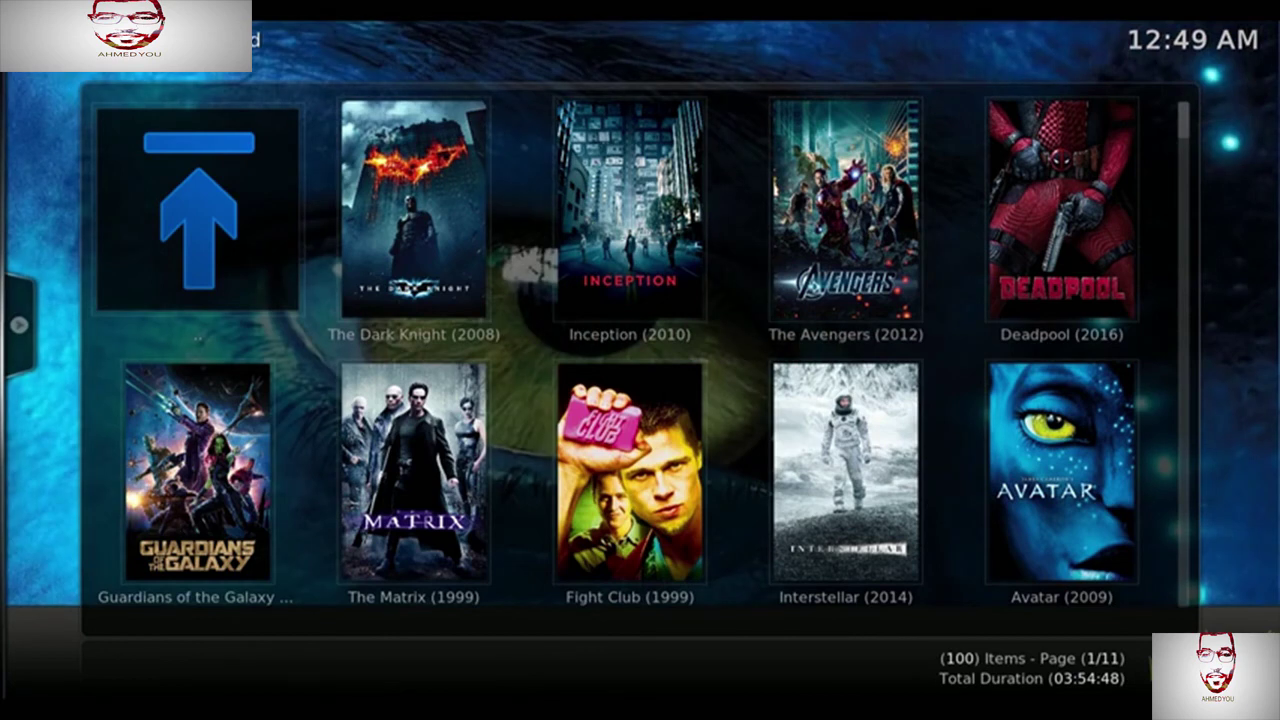
# Step: Leave Red Beard's Popular Movies list and return to the Kodi home screen's System menu
pyautogui.press('Escape')
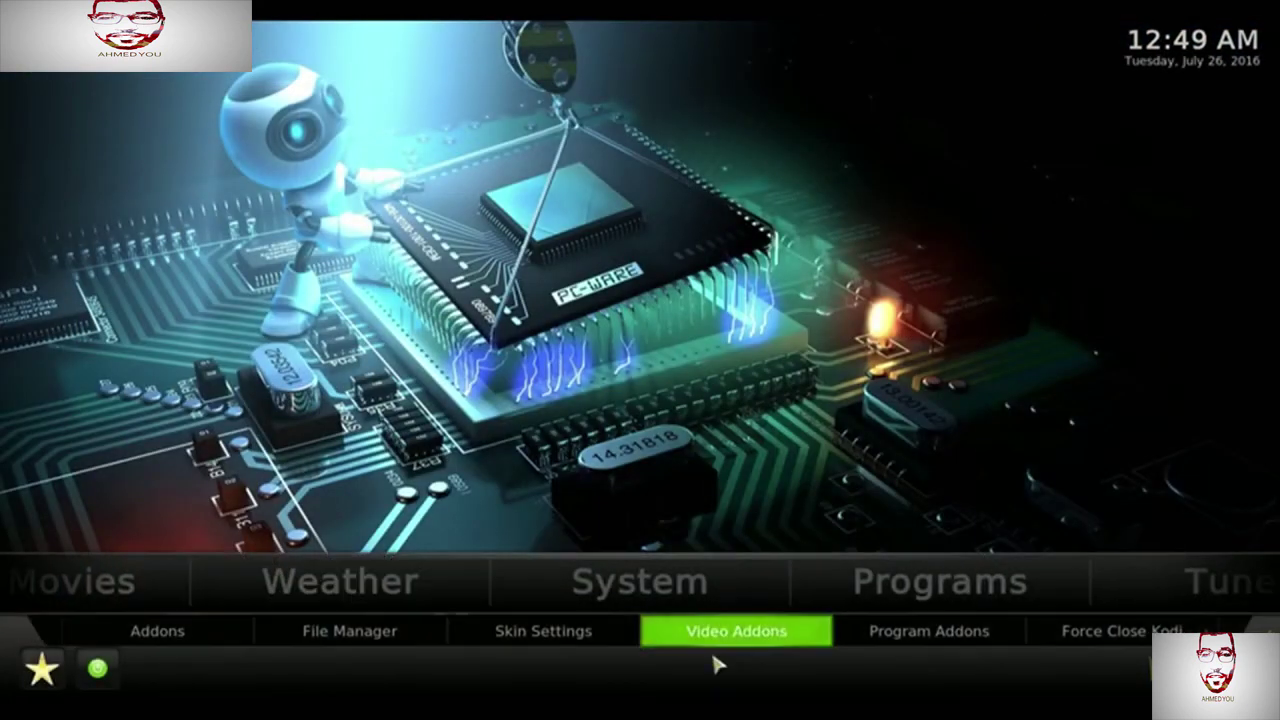